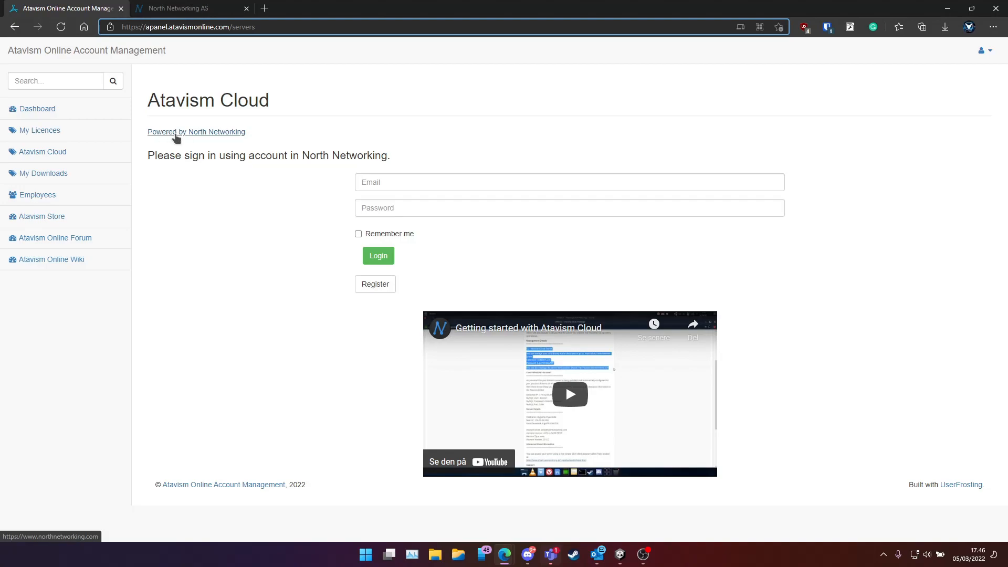
Sign in to Atavism Cloud with the saved account e-mail and password, then dismiss the Bitwarden update bar
click(406, 185)
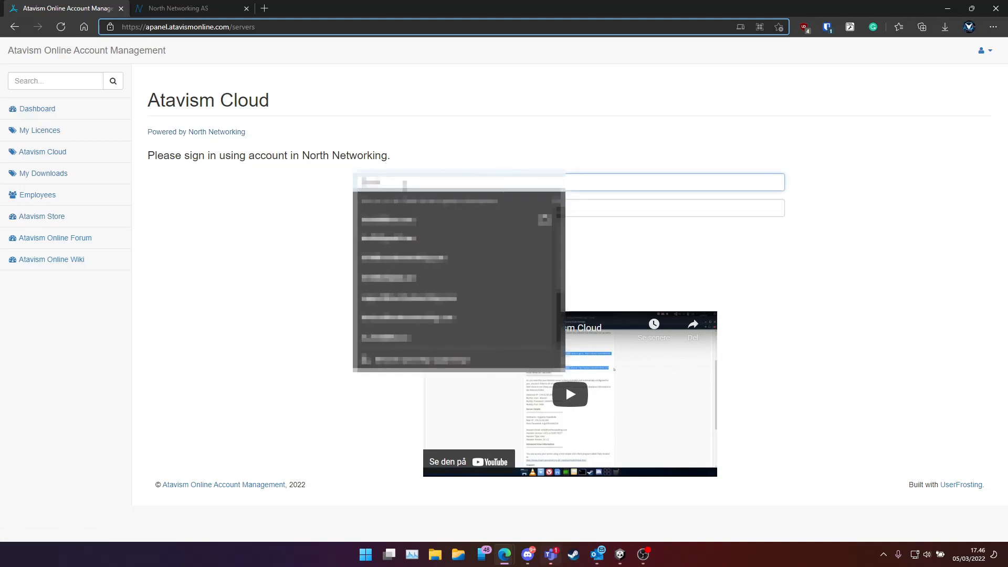
text(test)
key(Down)
key(Tab)
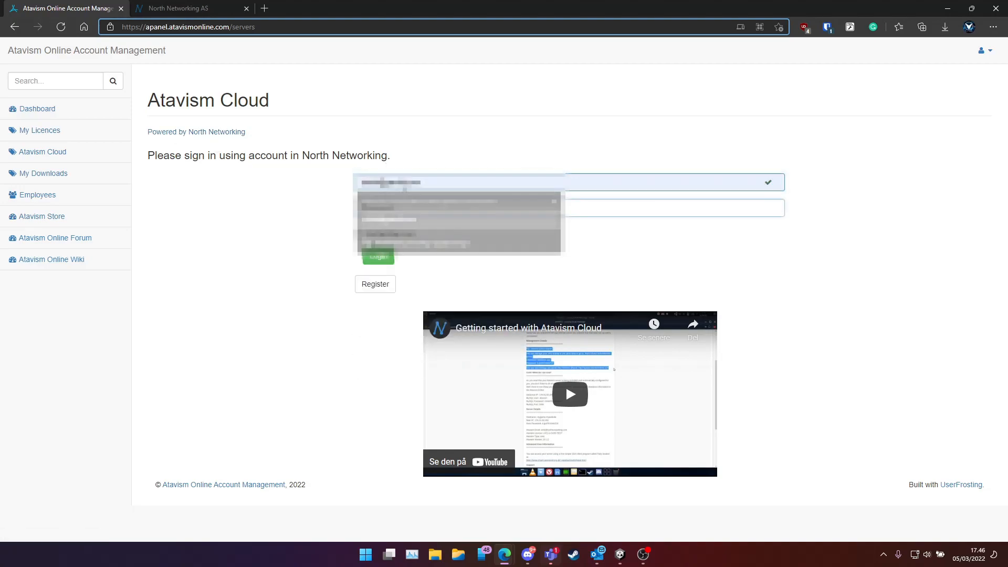
text(••••••••••)
key(Return)
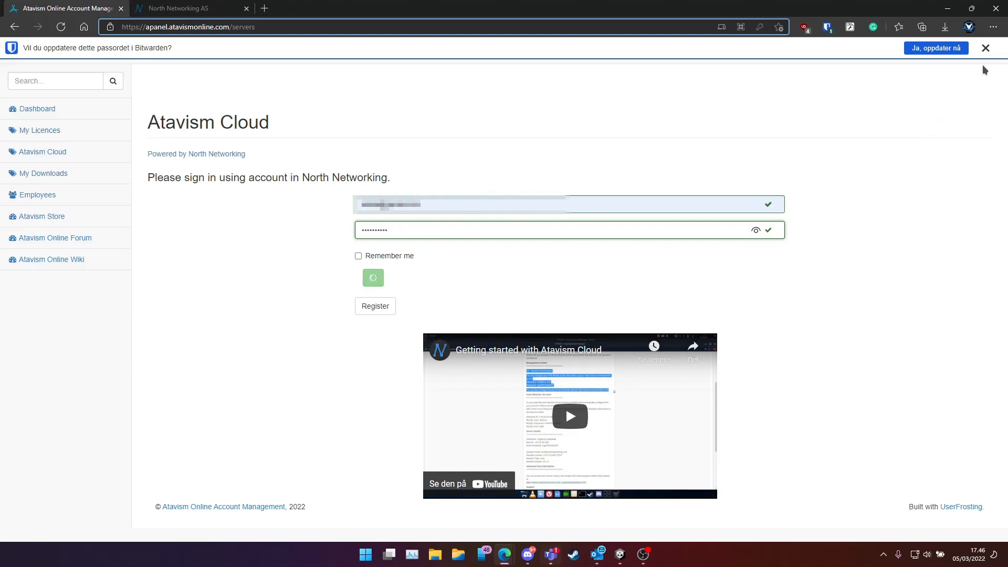
click(986, 48)
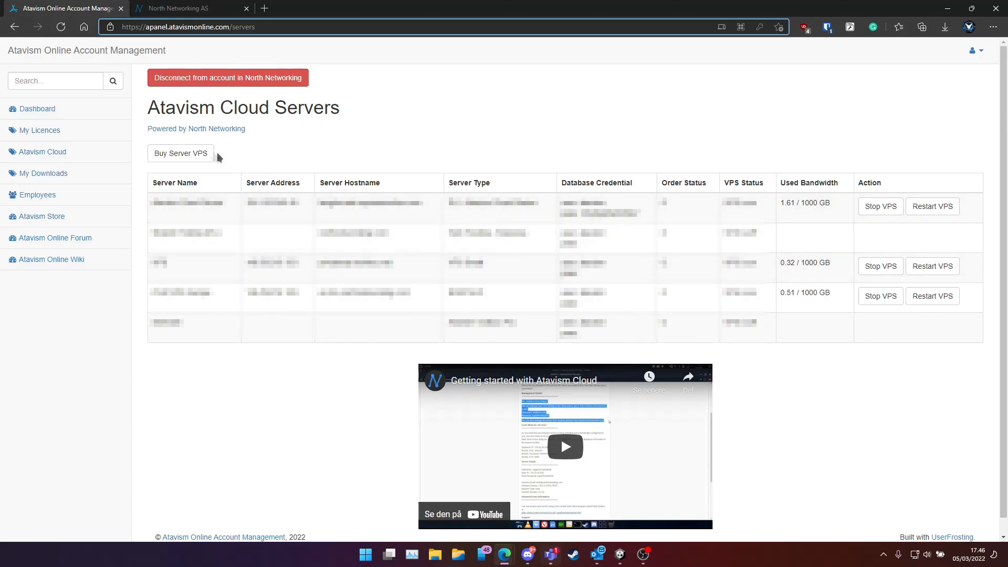
Start a Buy Server VPS order and choose the EU - Atavism Cloud Starter plan
click(186, 157)
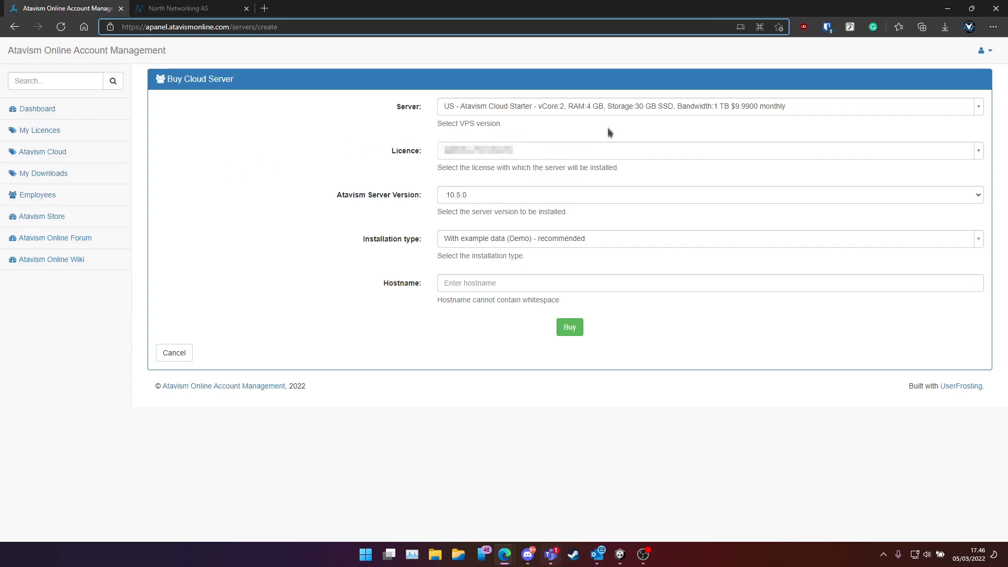
click(606, 108)
scroll(587, 210, down, 1)
scroll(587, 204, up, 2)
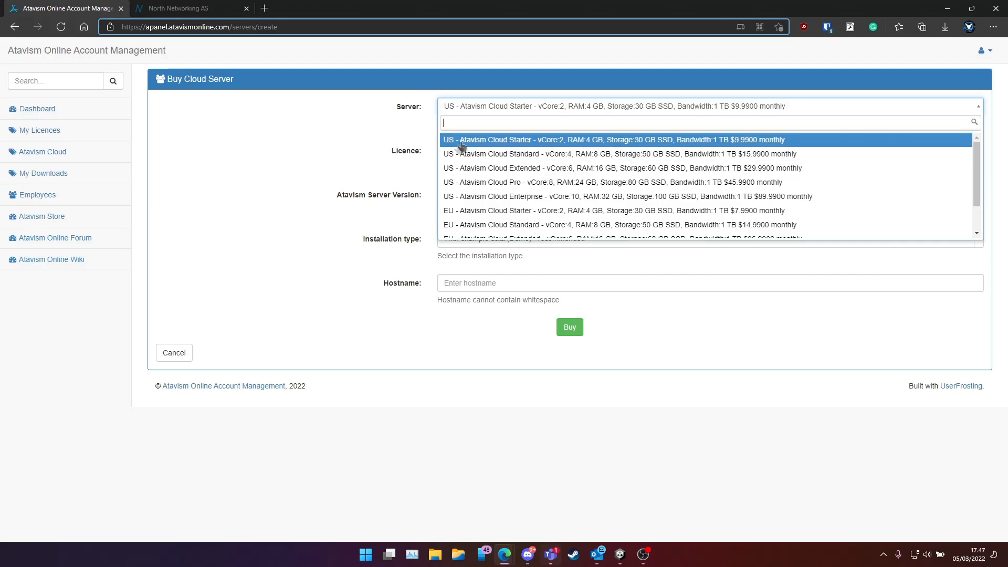
scroll(503, 194, down, 1)
scroll(502, 193, down, 2)
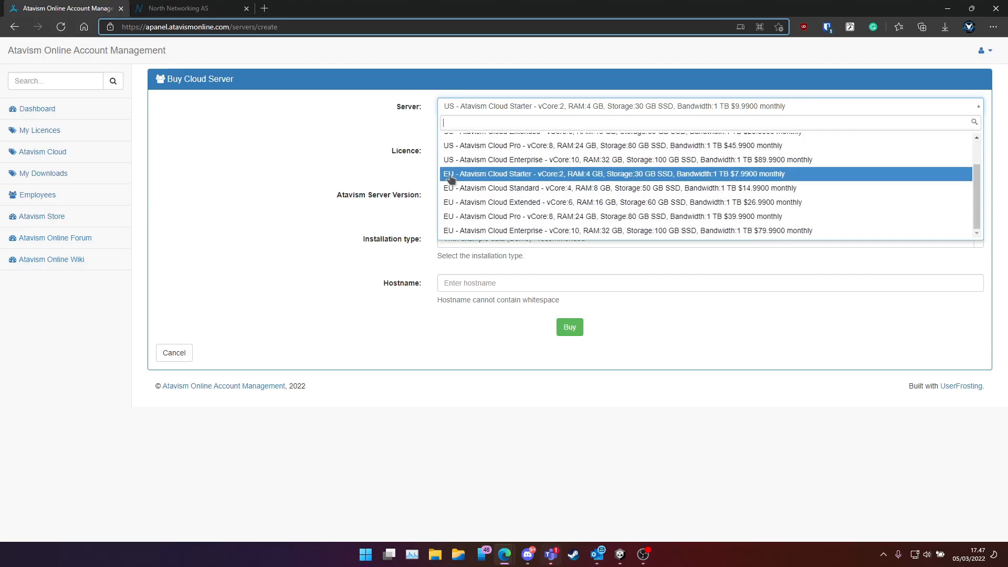
scroll(546, 210, up, 1)
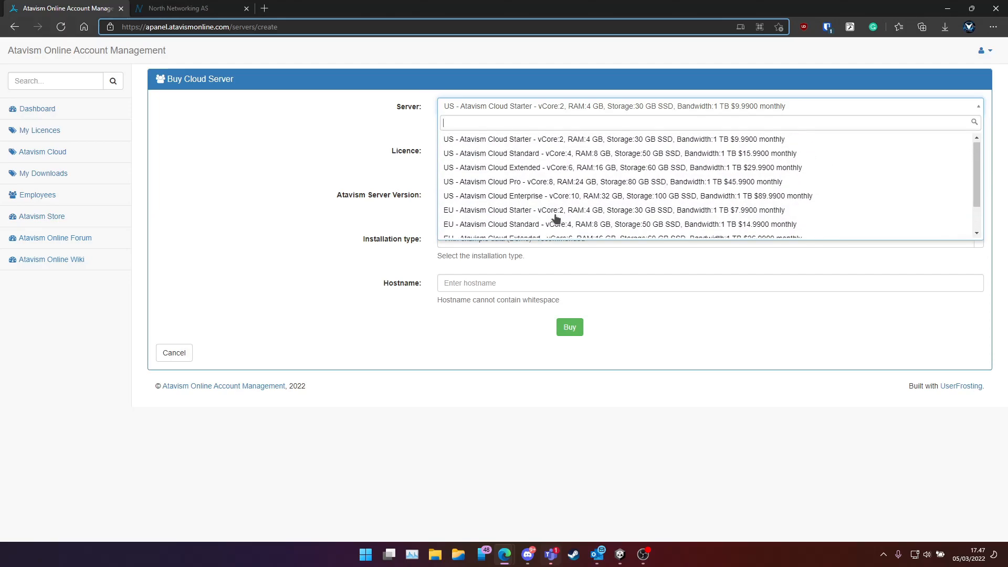
scroll(549, 218, down, 1)
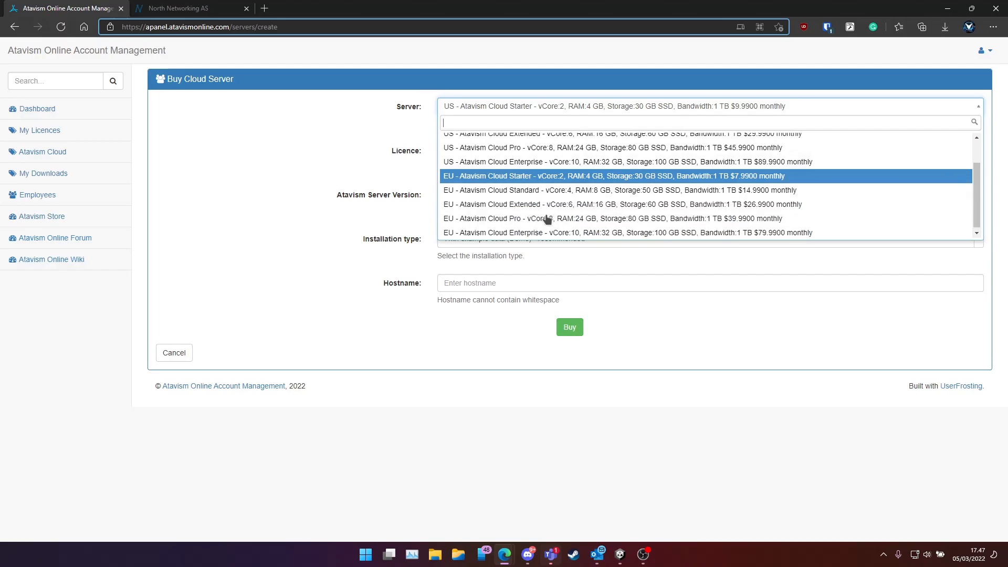
click(524, 176)
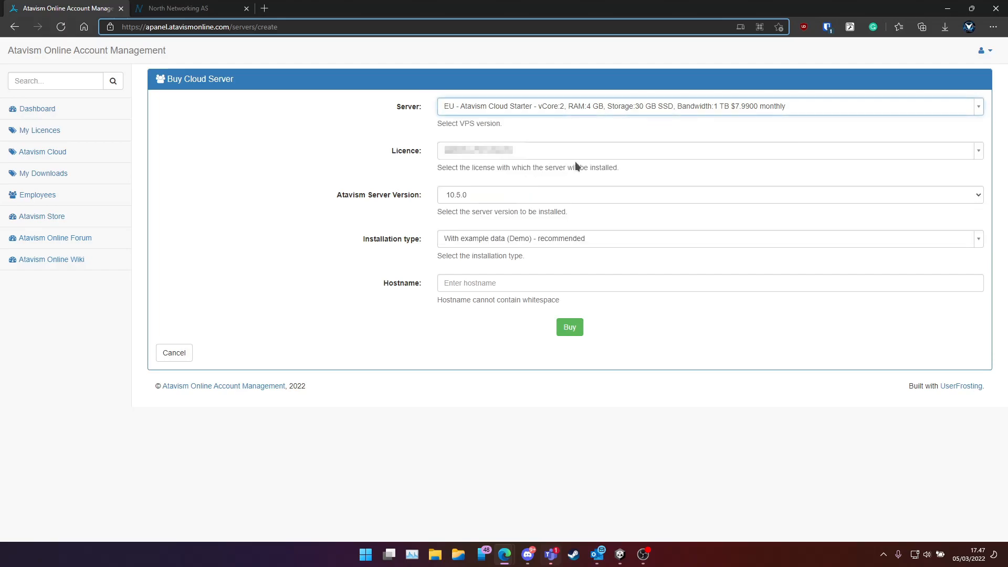
Keep the existing licence and server version 10.5.0
click(531, 152)
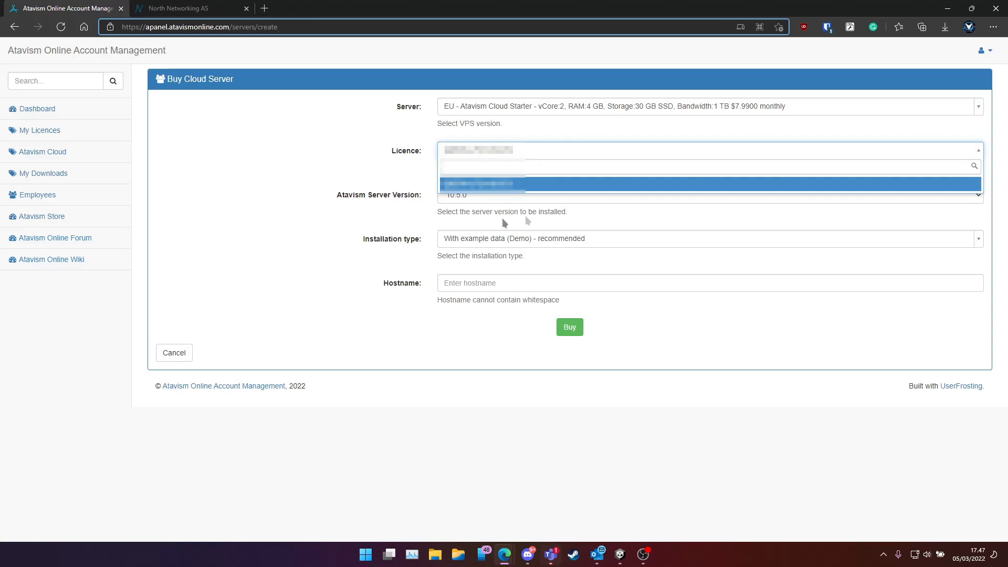
click(457, 151)
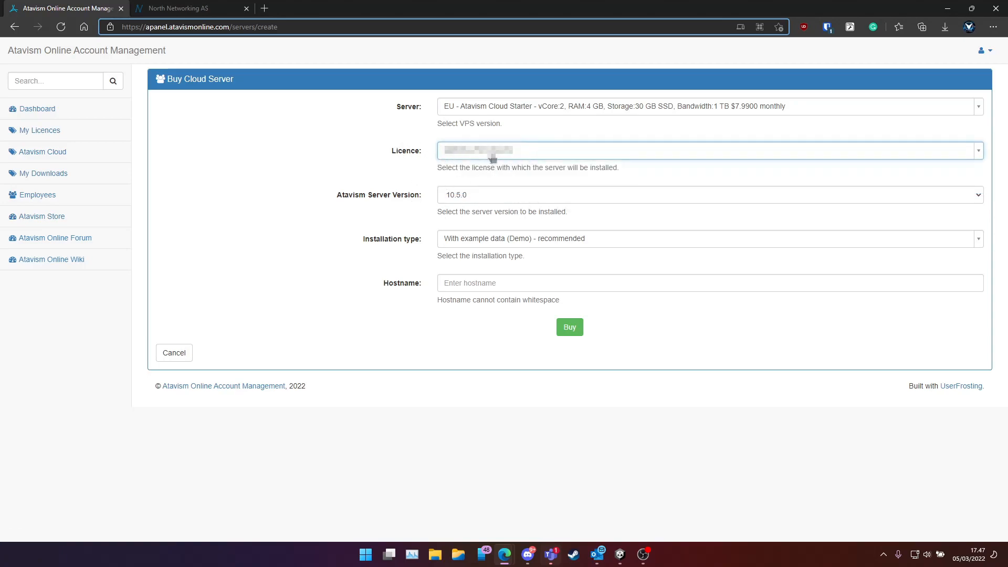
click(506, 199)
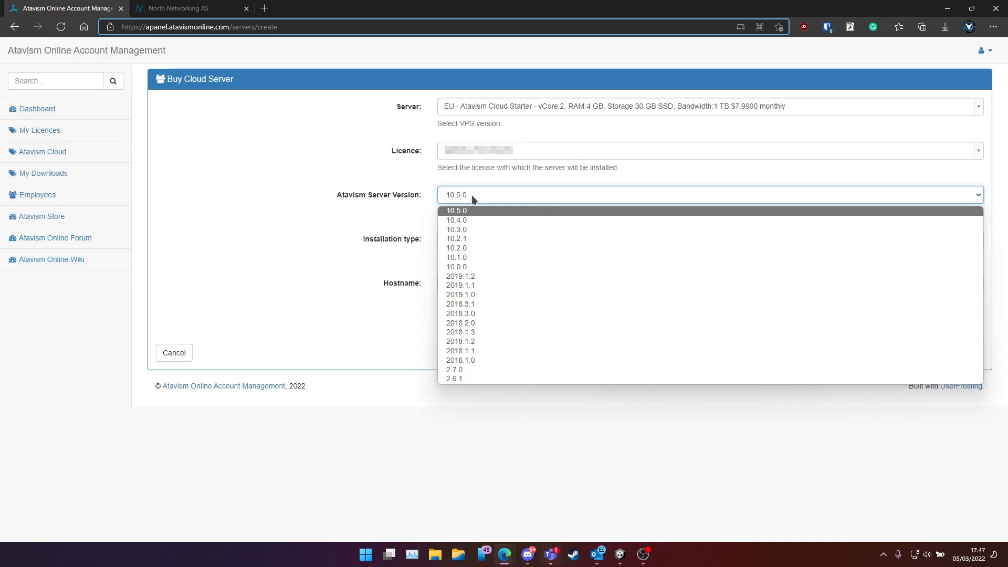
click(459, 200)
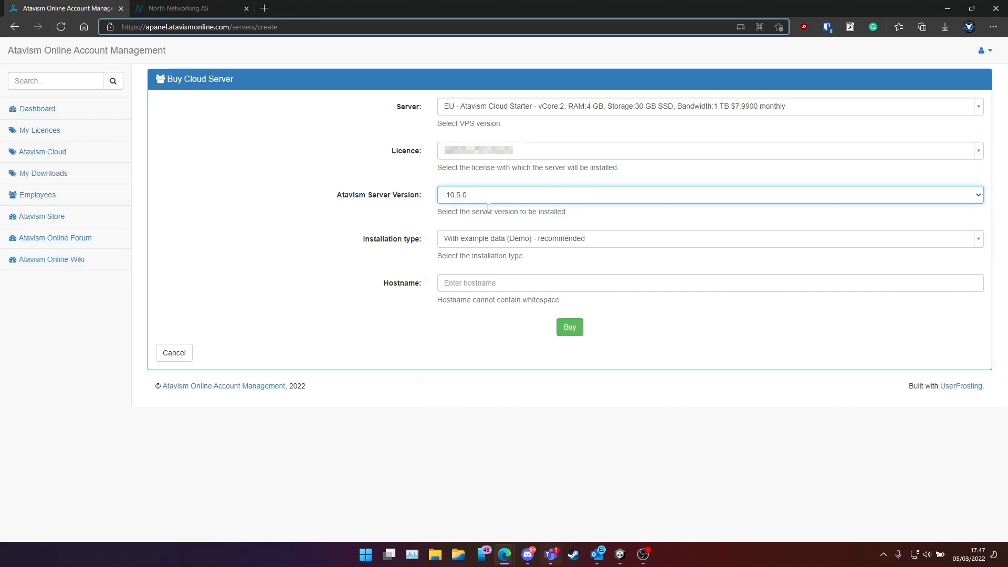
click(418, 259)
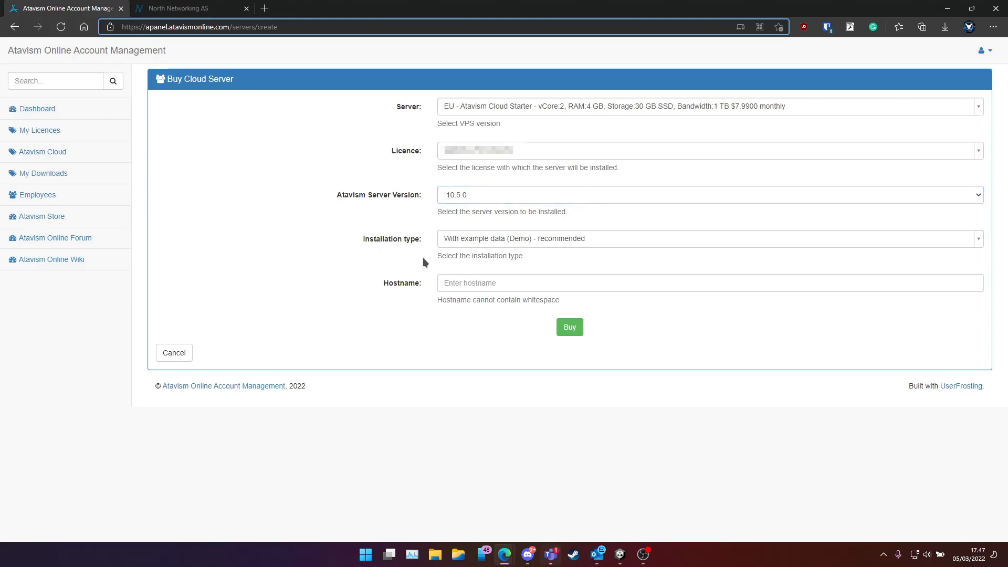
Set the installation type to Demo with example data
click(578, 243)
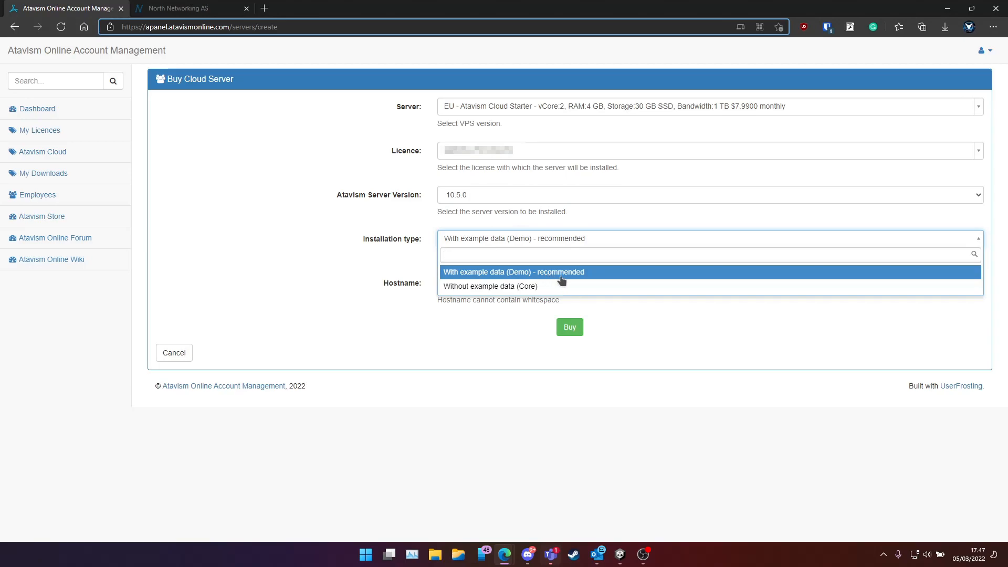
click(549, 273)
click(544, 245)
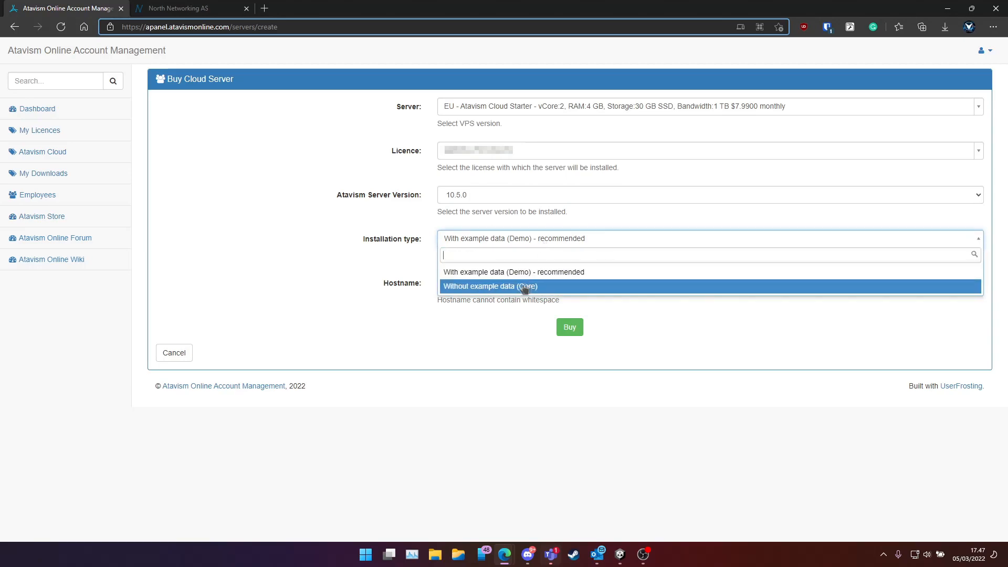
click(523, 289)
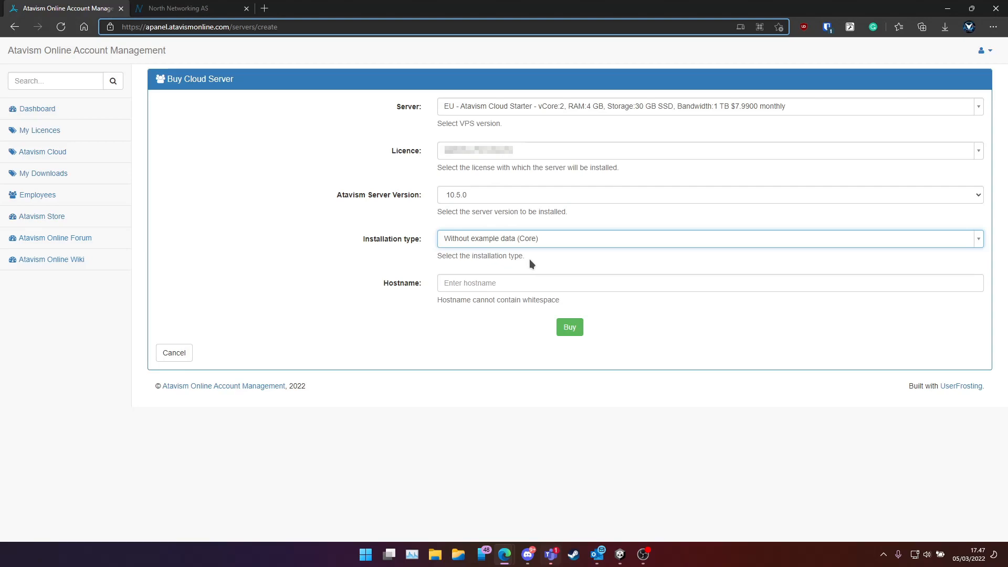
click(527, 242)
click(518, 269)
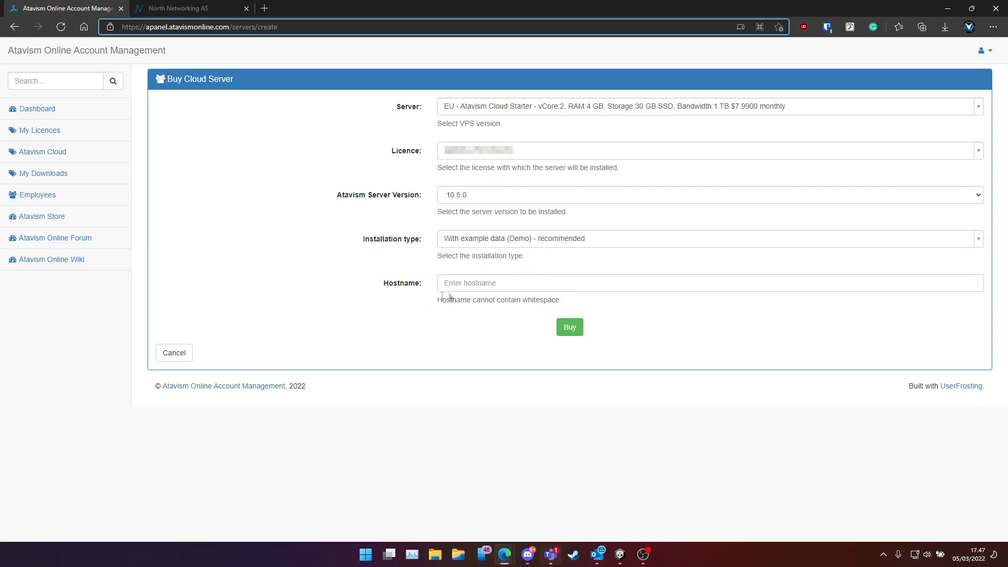
click(490, 284)
Enter hostname test.atavism.server.com and buy the cloud server
click(637, 303)
click(598, 288)
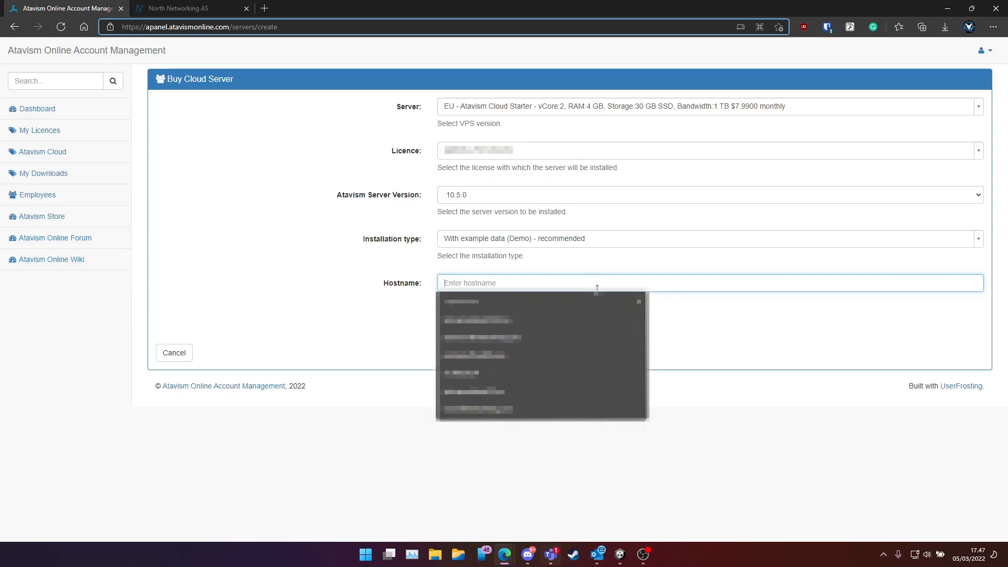
text(t)
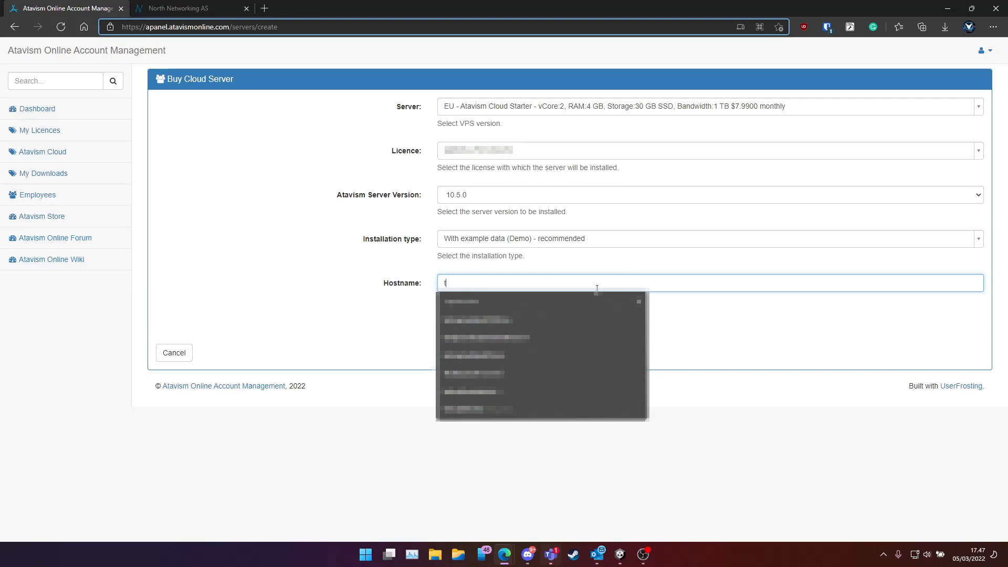
text(est.atavi)
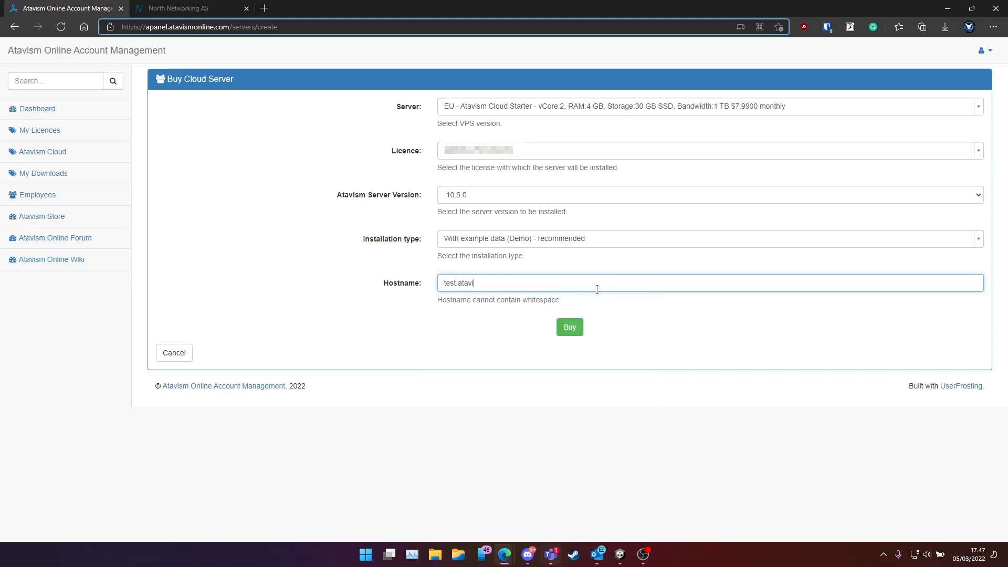
text(sm.server.bom)
click(568, 327)
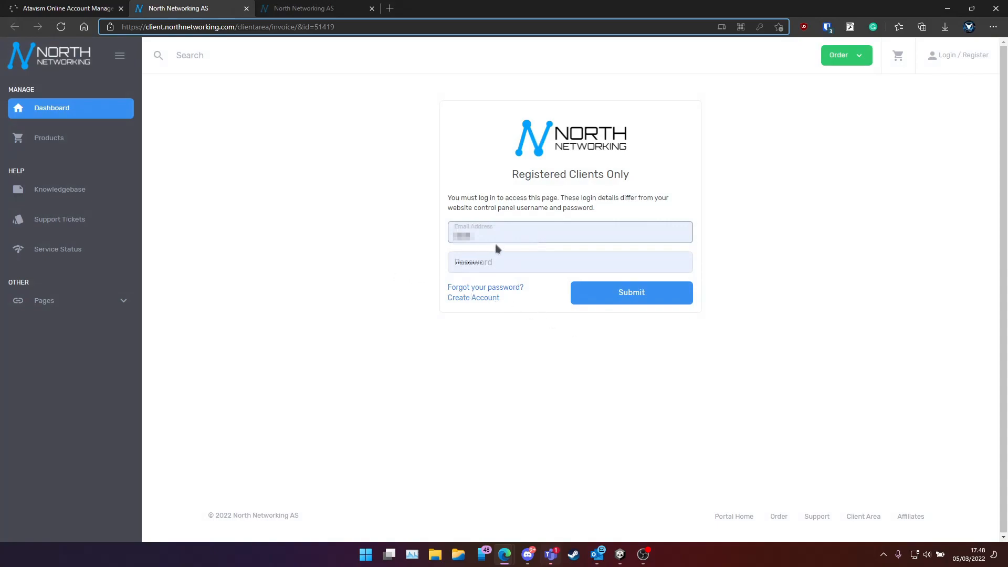
Log into the North Networking client area and review the paid €9.99 EUR Cloud Starter invoice
drag(501, 238, 438, 237)
text(****)
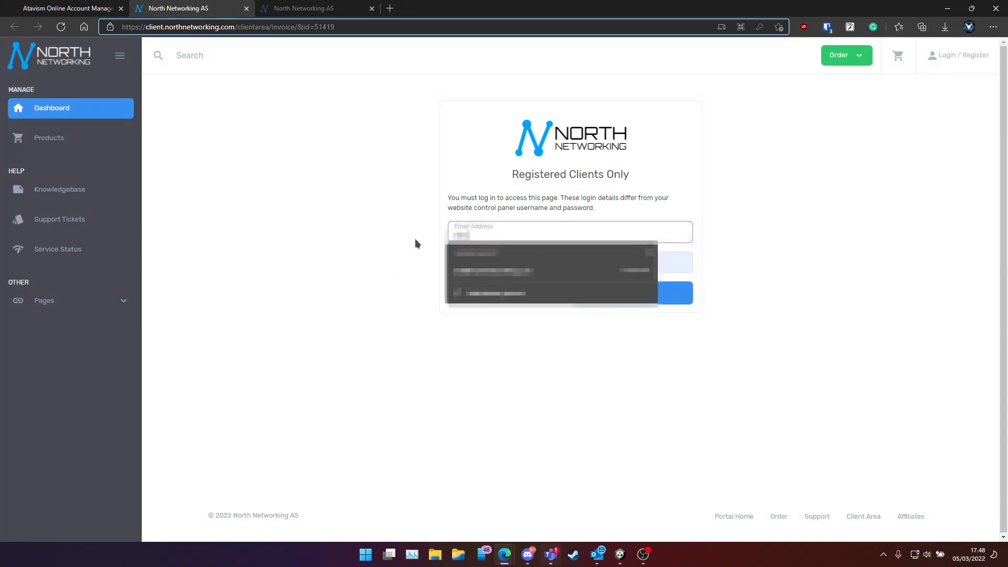
text(*********)
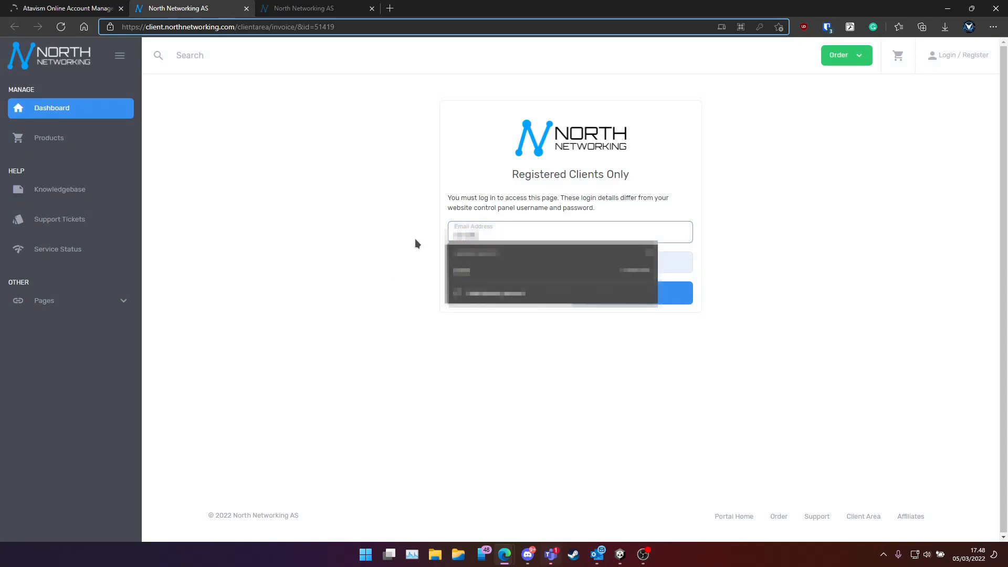
text(*****)
key(Tab)
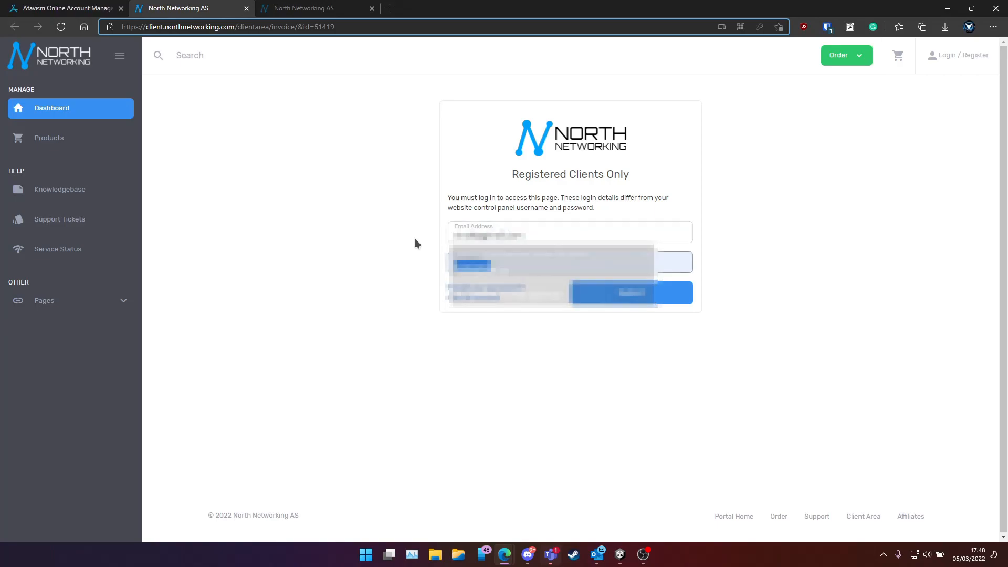
text(***********)
key(Return)
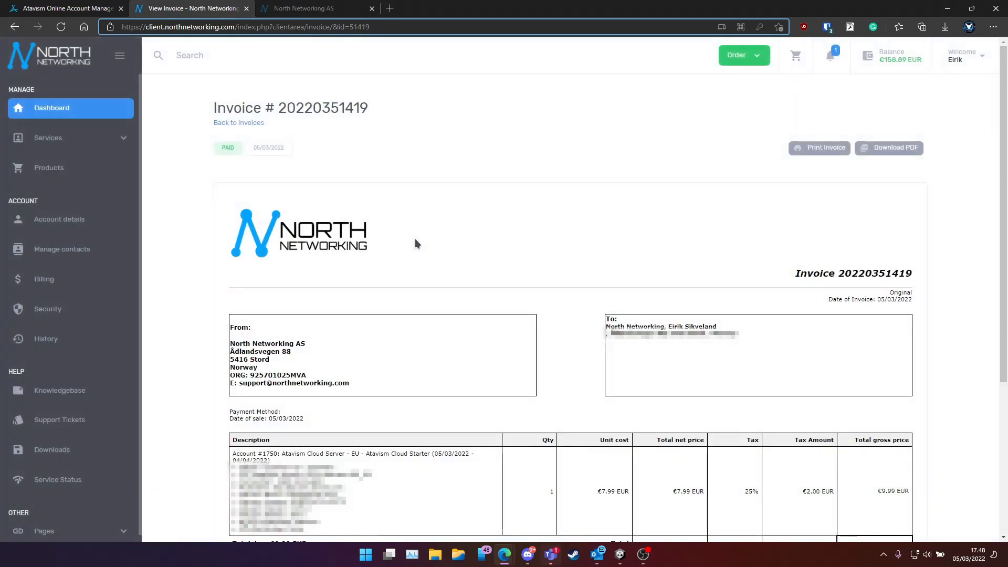
scroll(443, 247, down, 4)
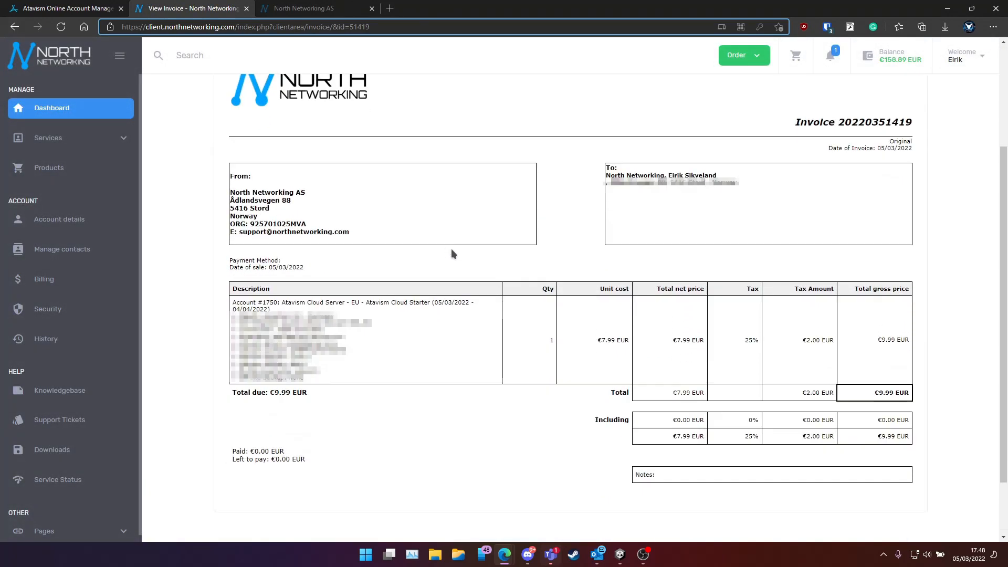
scroll(458, 253, up, 4)
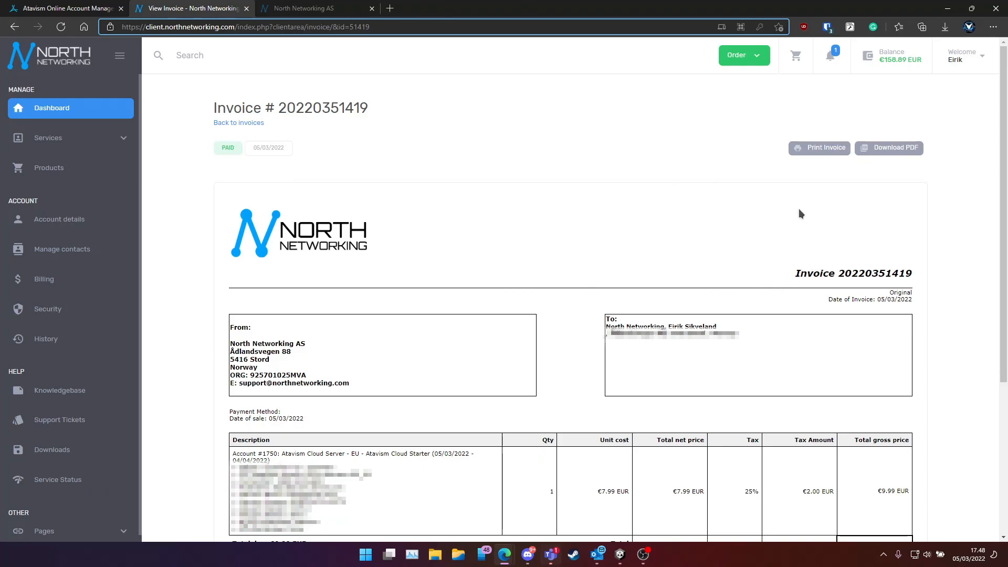
scroll(798, 212, down, 4)
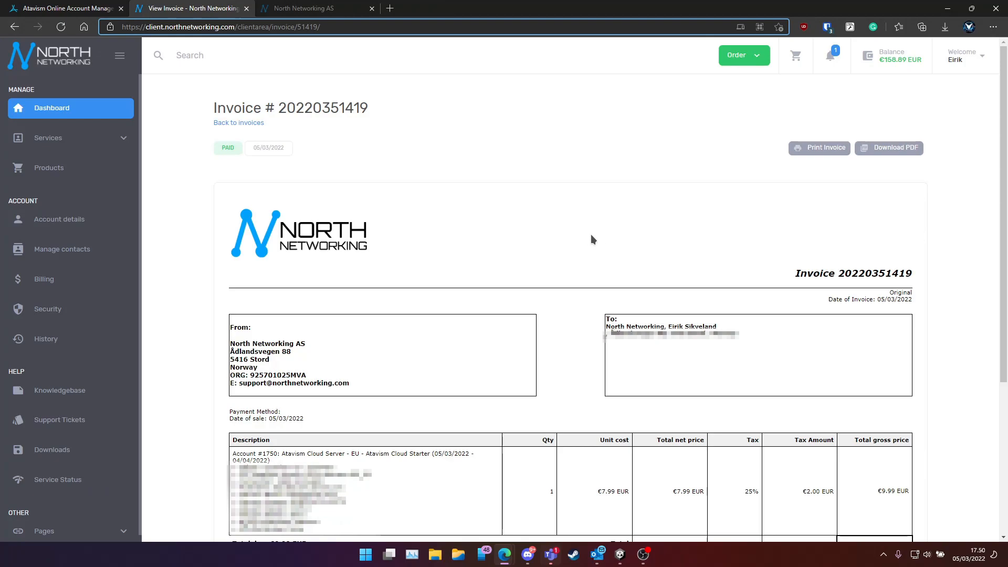
Open the Atavism Cloud Starter service details from the client area dashboard
click(52, 109)
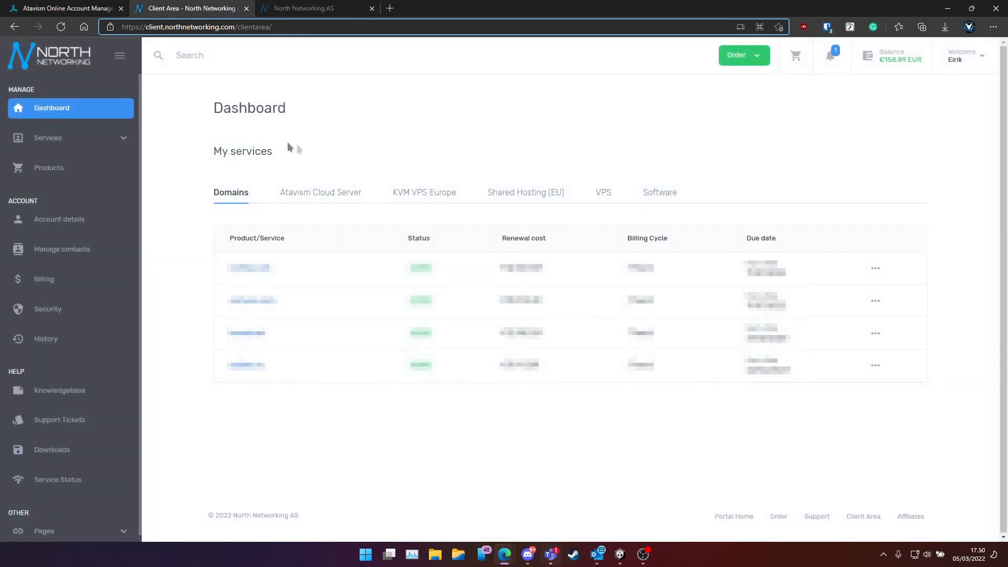
click(325, 199)
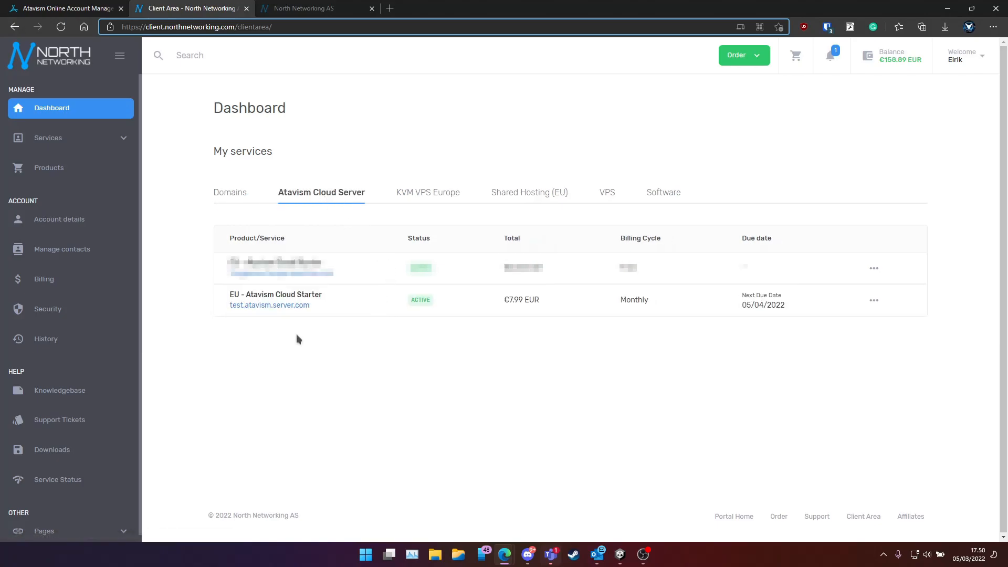
click(297, 300)
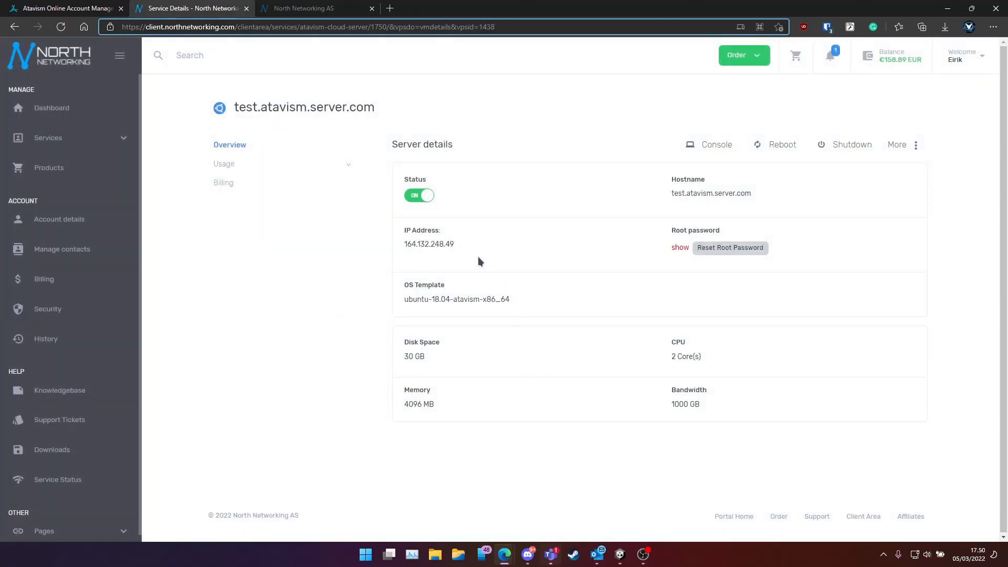
Select the server hostname and IP, reveal the root password, and choose More > Login Details
drag(761, 202, 672, 195)
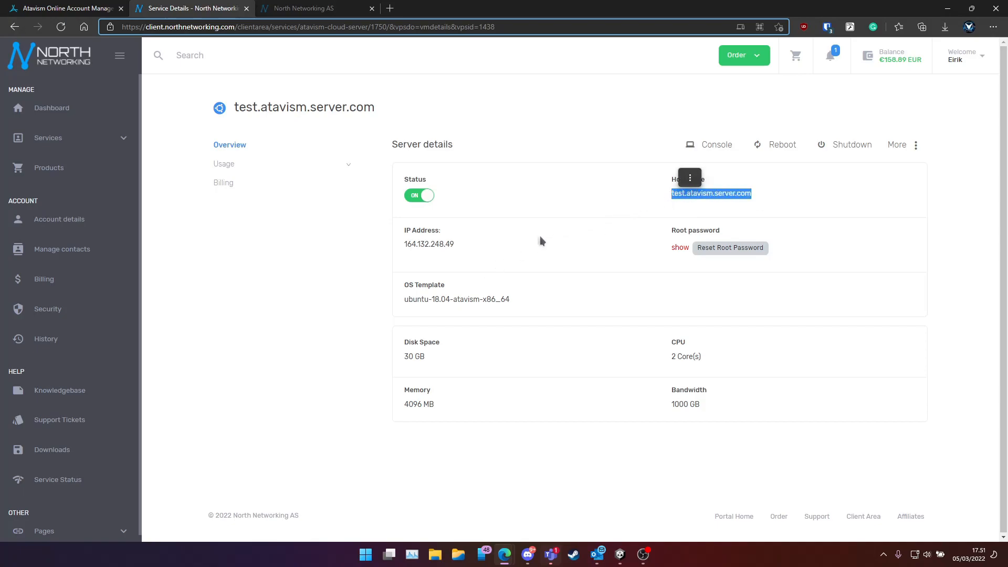
drag(458, 245, 401, 248)
key(ctrl+c)
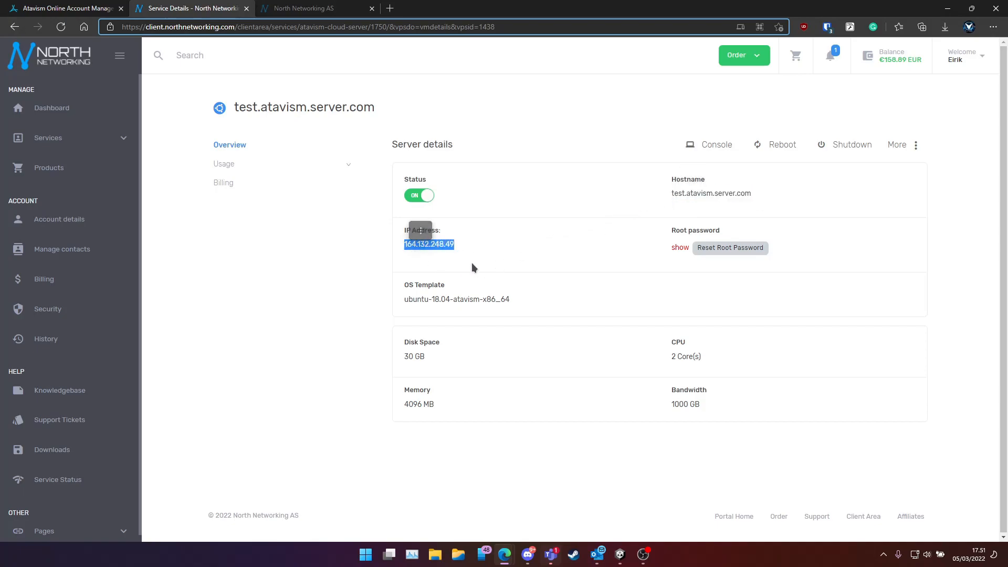
click(677, 250)
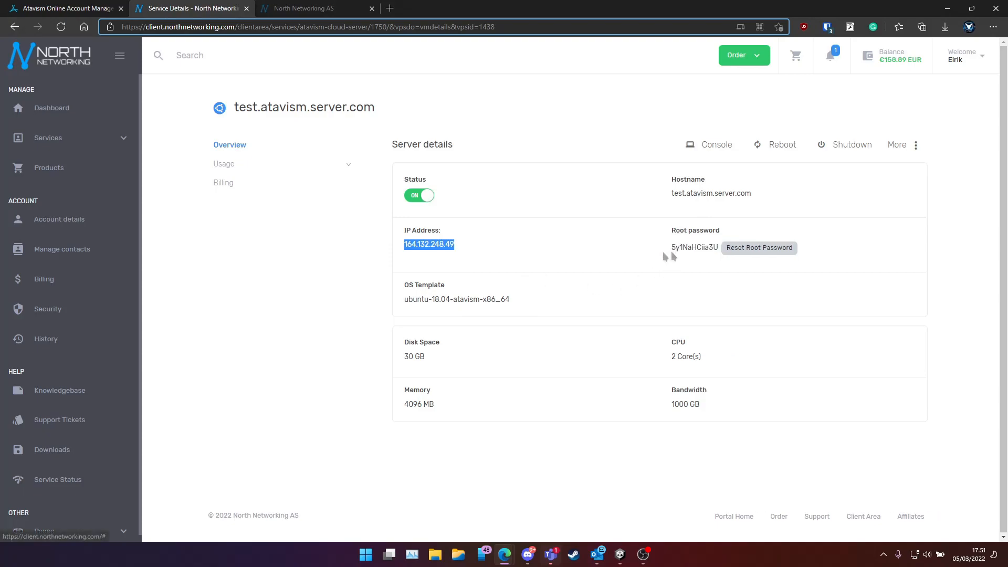
click(691, 252)
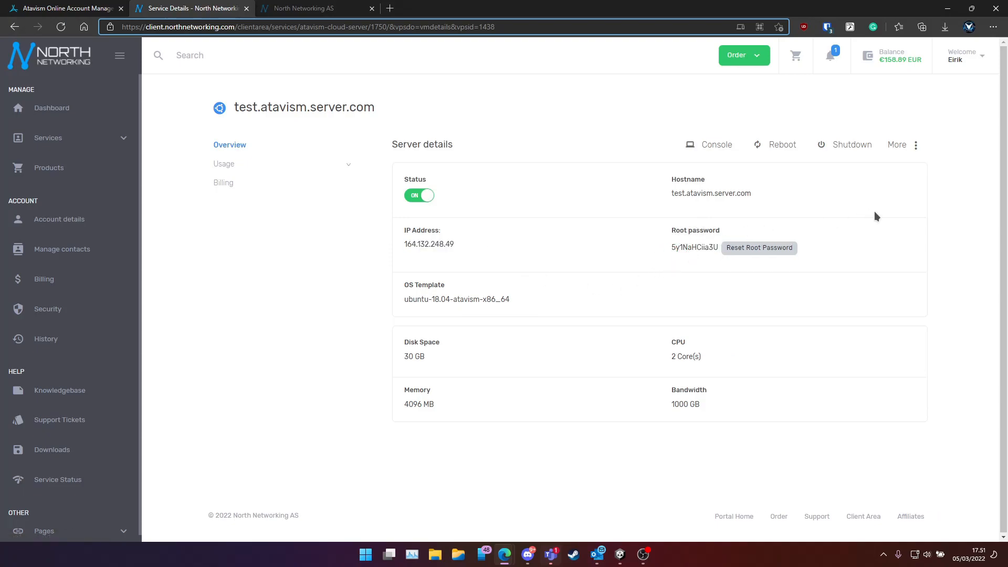
click(908, 151)
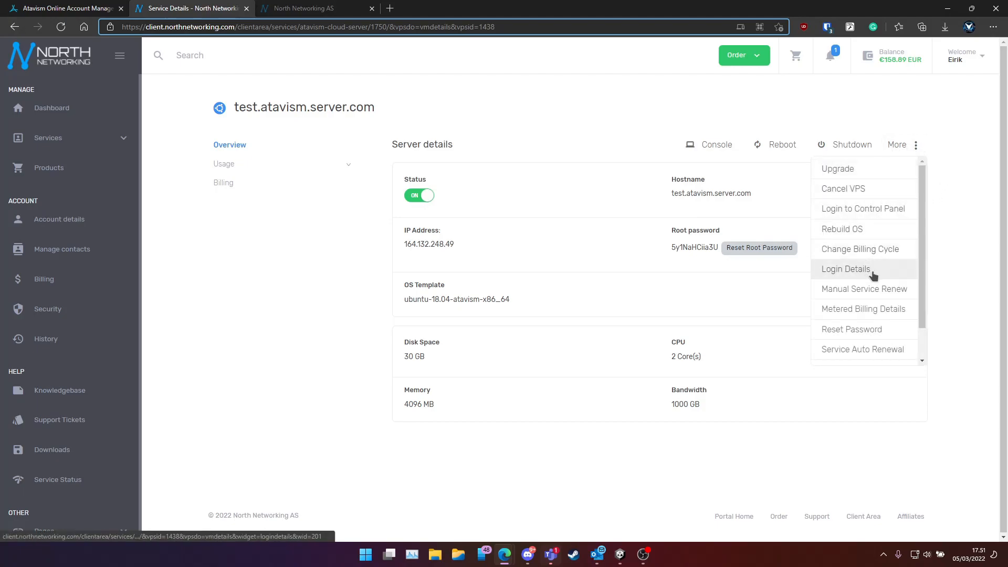
click(872, 270)
Show the server's login details and select the MySQL password
click(904, 146)
click(876, 267)
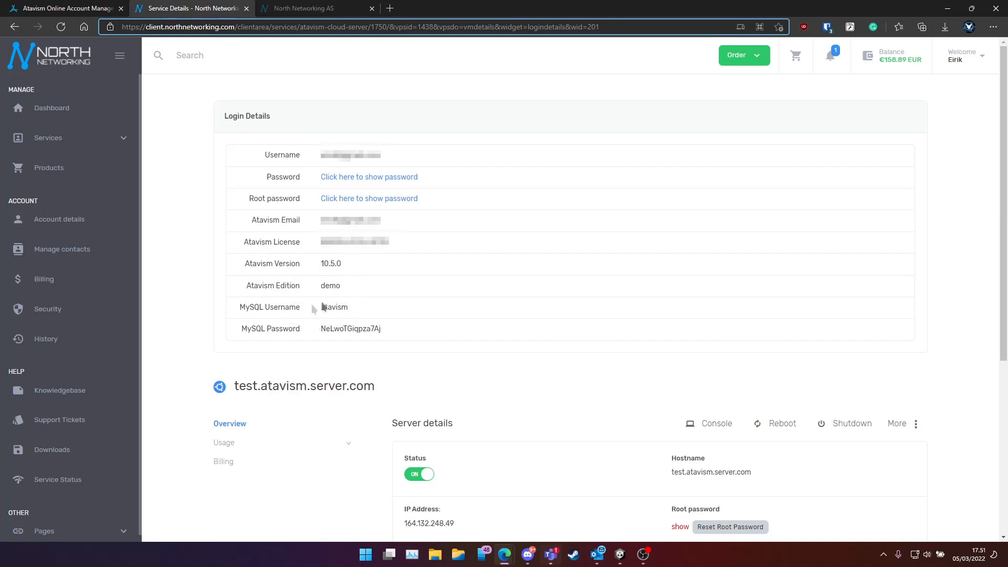
drag(402, 335, 354, 331)
click(423, 335)
Launch Atavism Editor from Windows search using 'atav'
key(super)
text(atavism Editor v10.5.0p30)
click(385, 263)
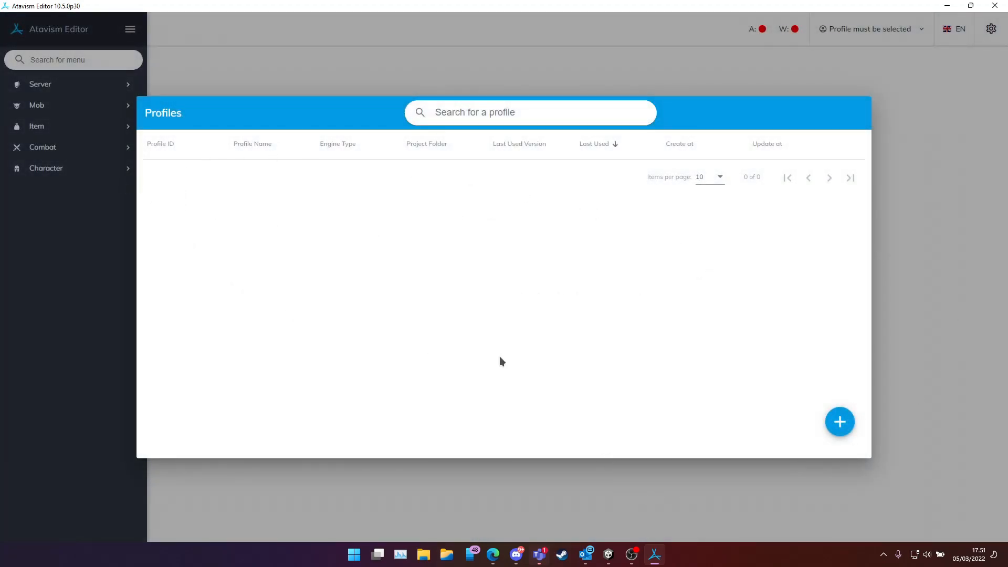
Minimize Unity and create a new profile, entering 'Atavism Test' as its name
click(609, 555)
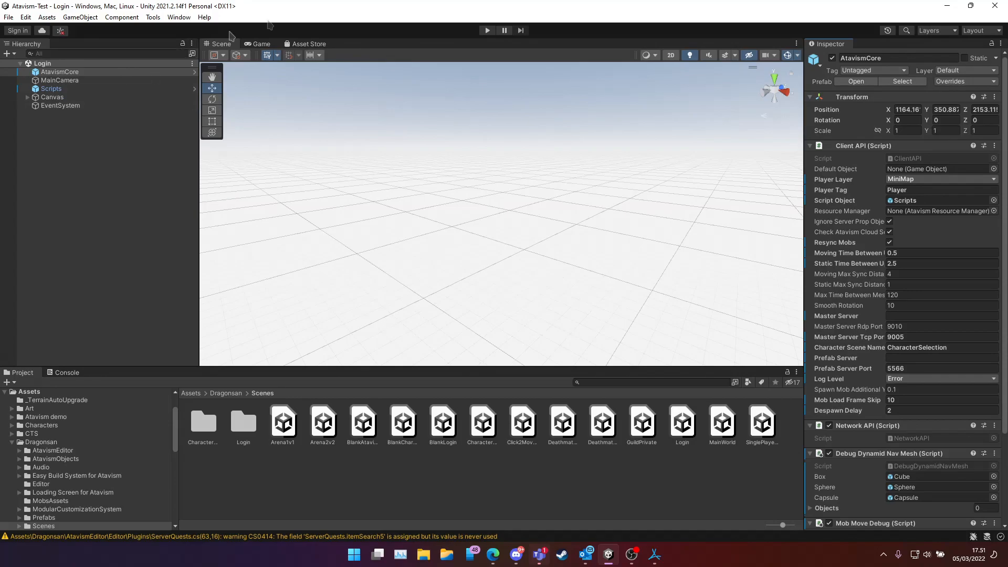
click(607, 560)
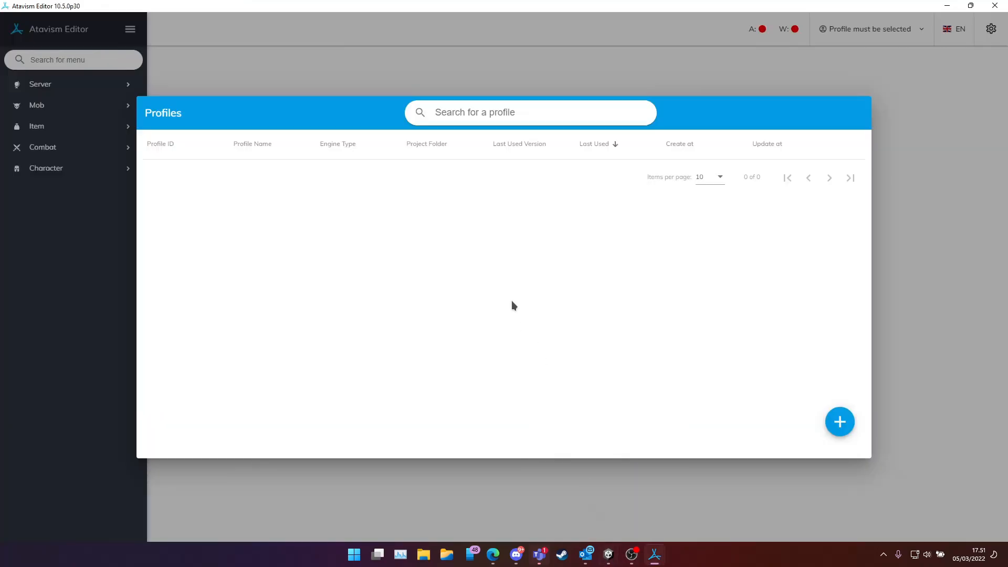
click(840, 424)
click(411, 120)
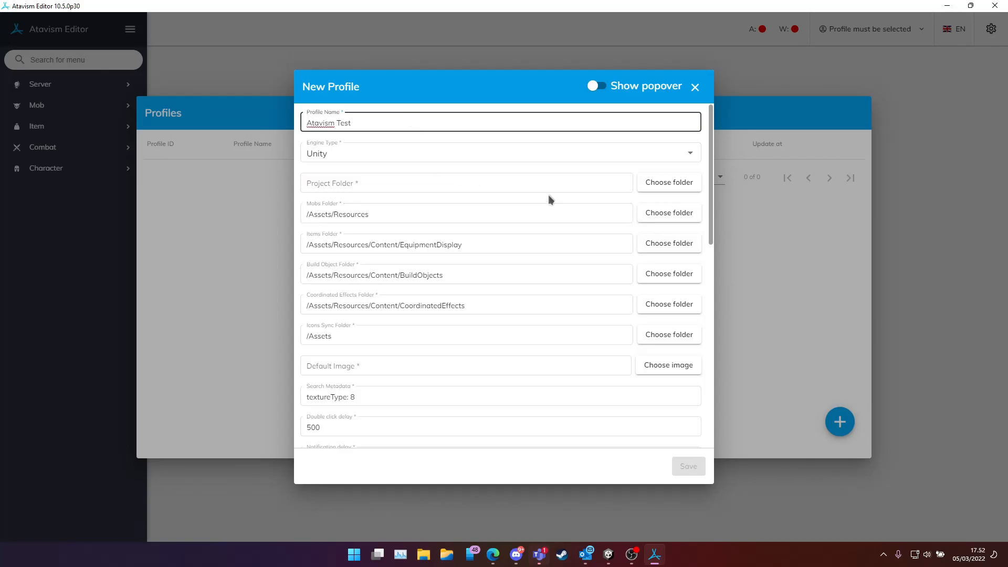
Set the profile's project folder to Unity Projects > Atavism-Test
click(663, 190)
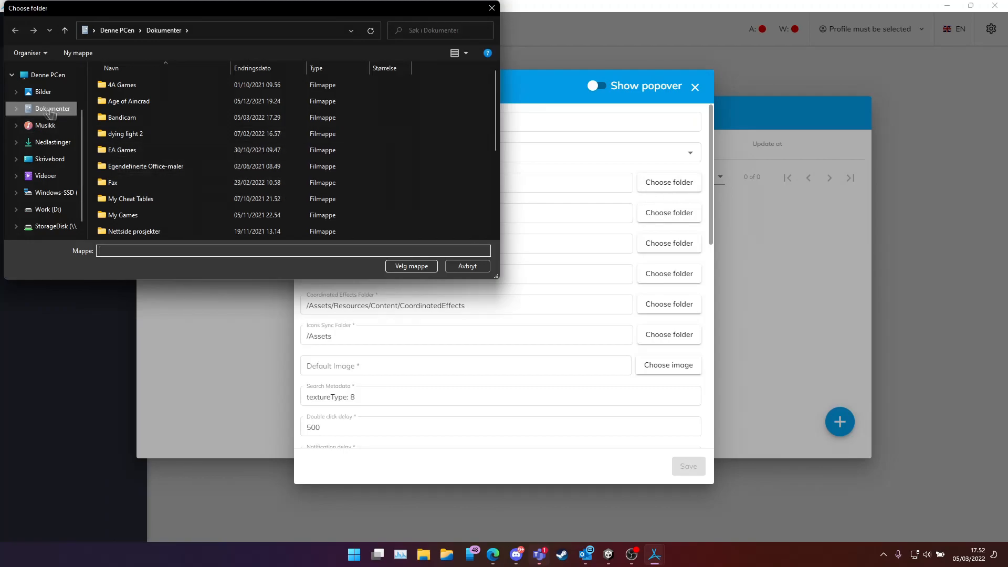
scroll(171, 188, down, 3)
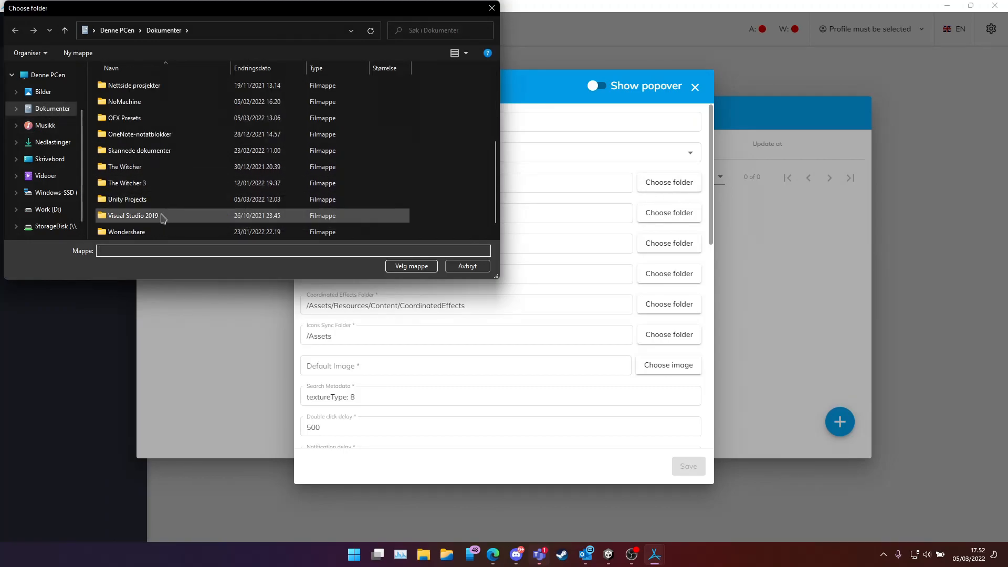
scroll(160, 202, down, 1)
double_click(131, 184)
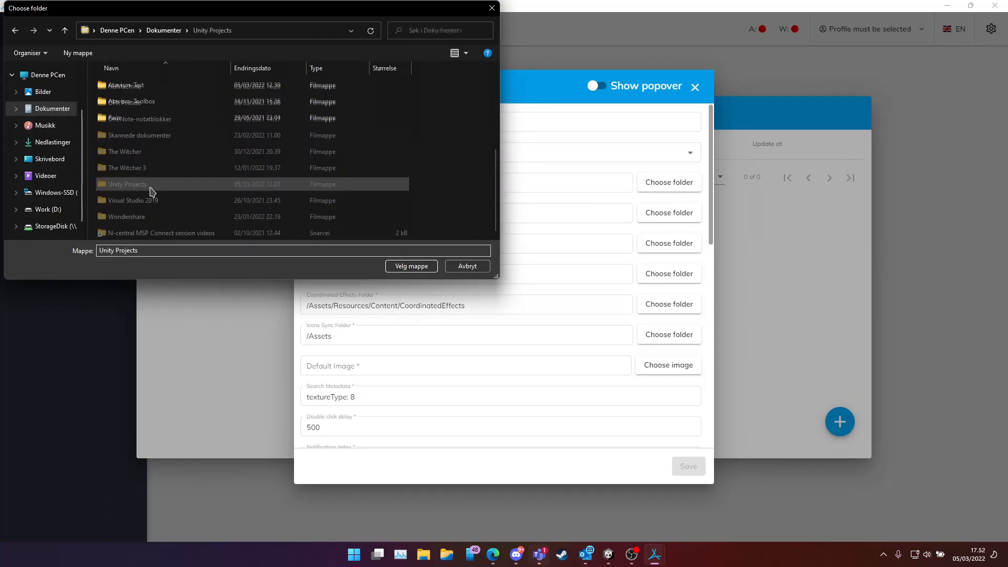
double_click(138, 85)
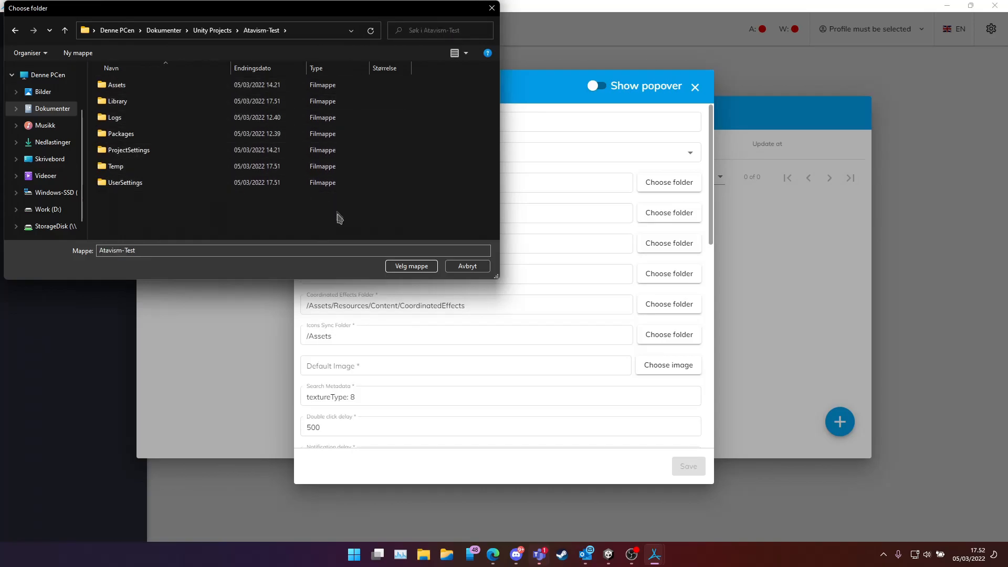
click(405, 268)
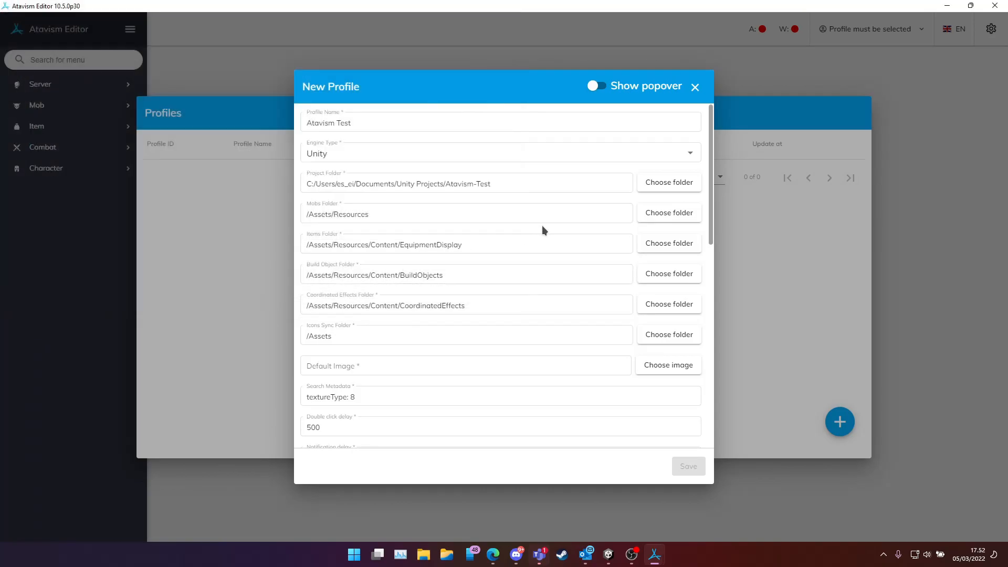
Use Assets > Dragonsan > chessboard.gif as the profile's default image
click(678, 369)
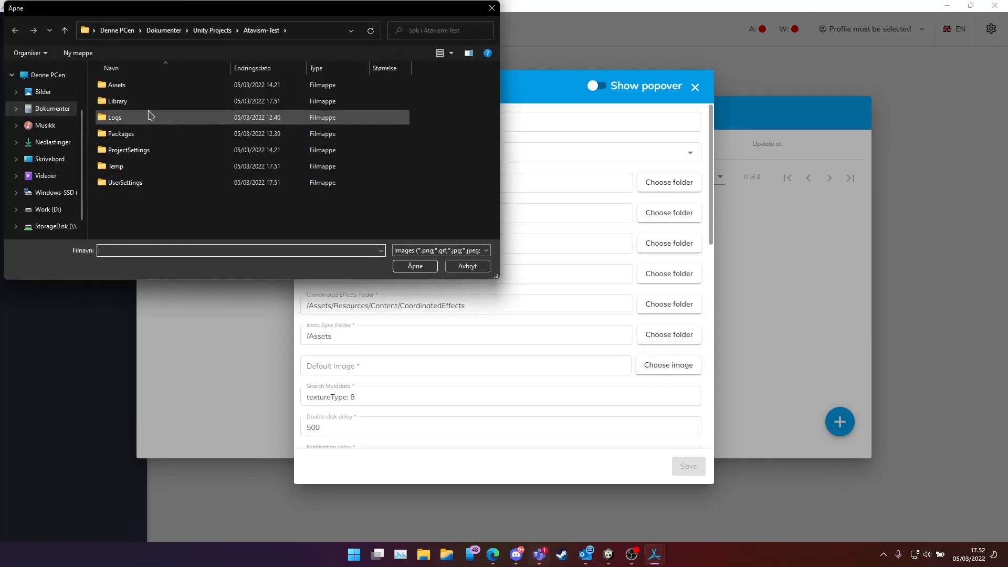
double_click(134, 85)
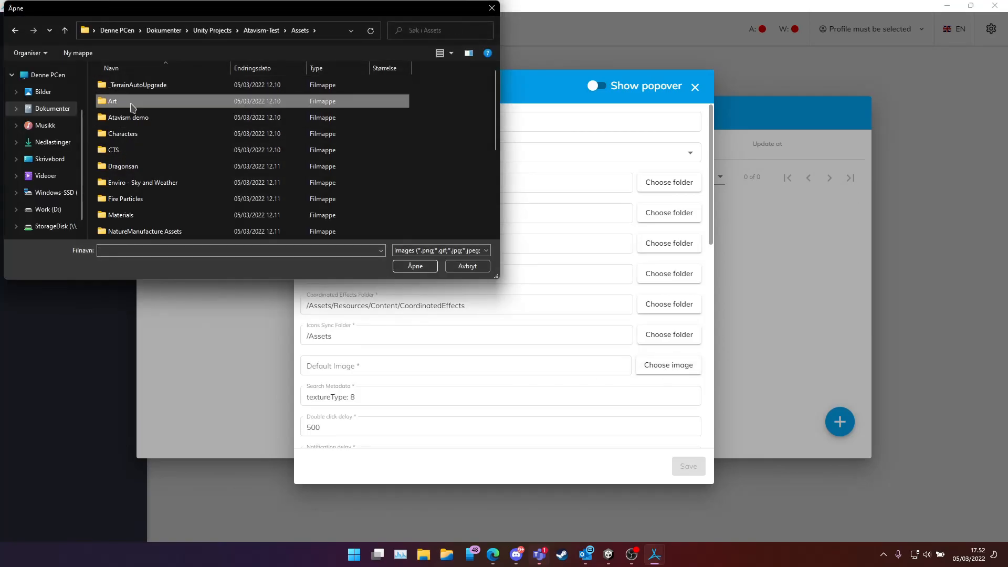
double_click(232, 101)
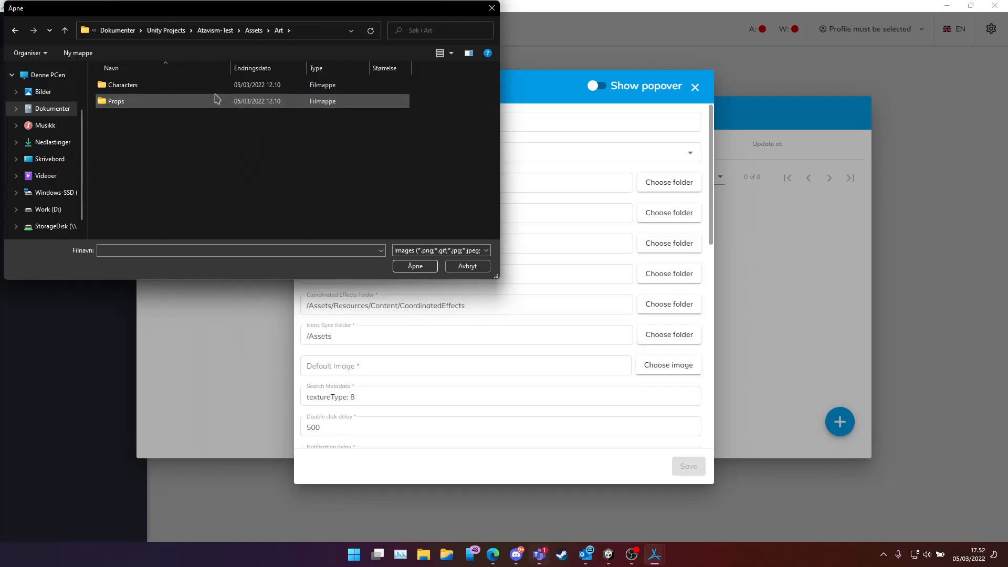
key(alt+Left)
scroll(179, 174, down, 3)
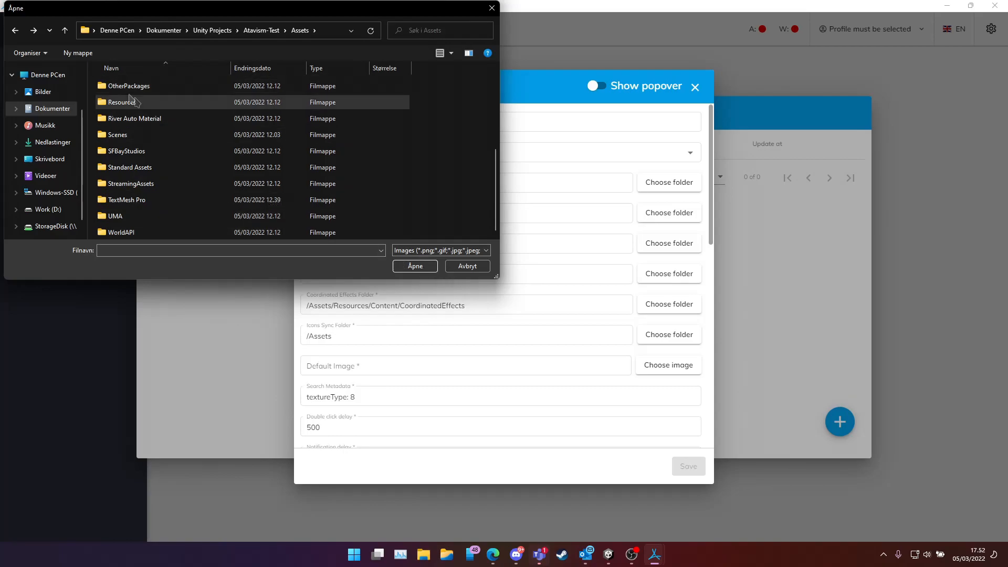
scroll(160, 118, up, 2)
scroll(161, 125, up, 1)
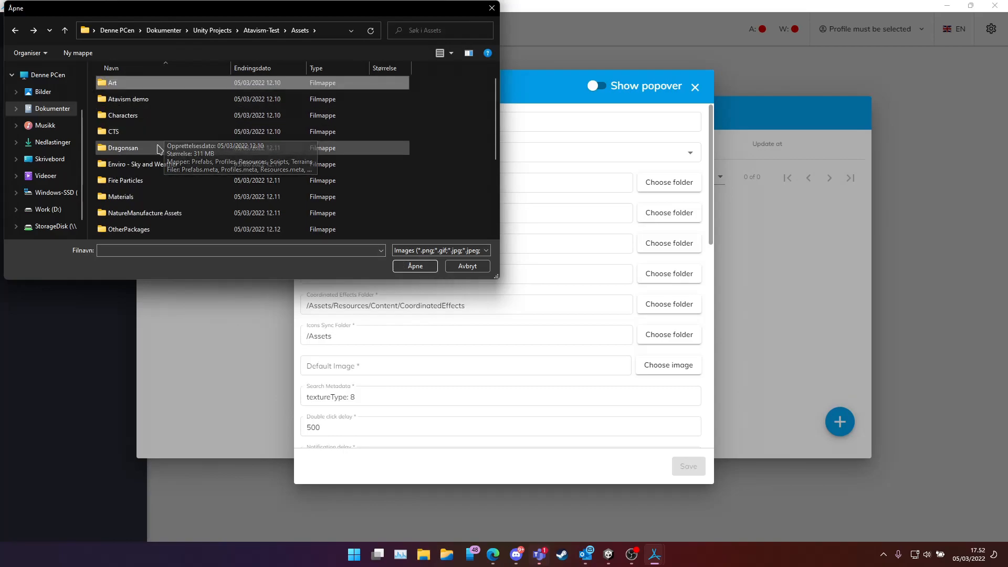
double_click(162, 149)
double_click(143, 232)
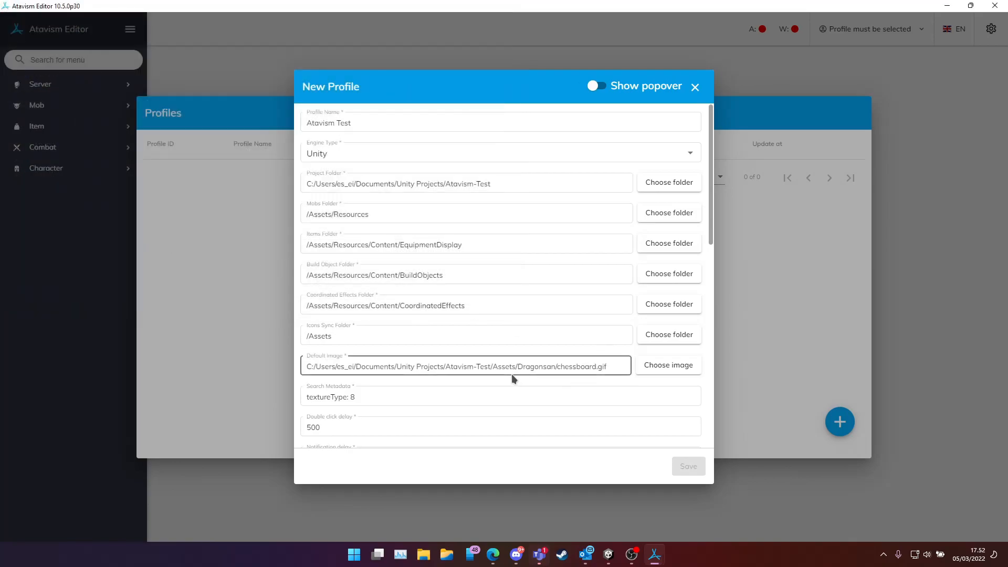
scroll(510, 377, down, 3)
scroll(444, 296, down, 3)
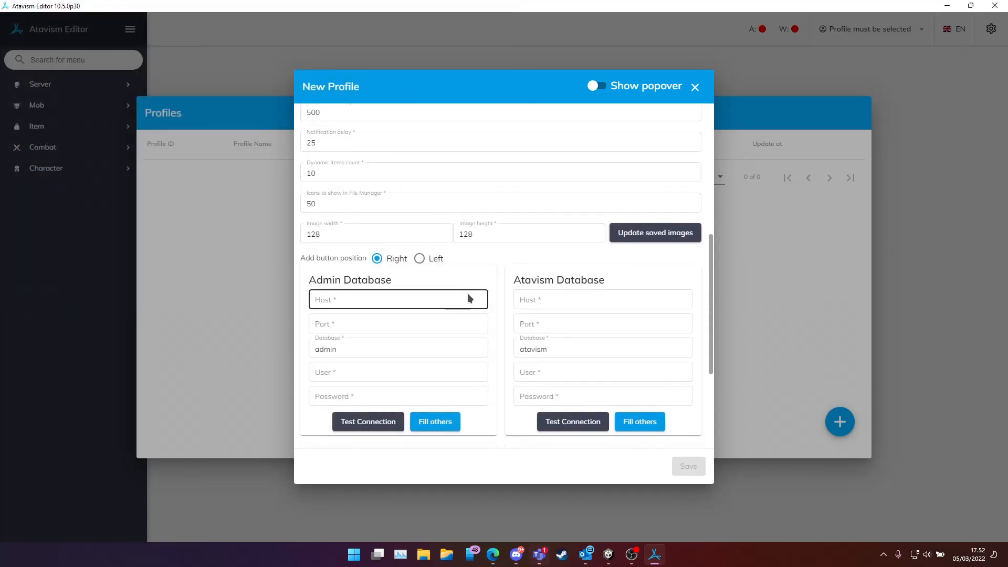
scroll(505, 296, down, 1)
scroll(503, 291, down, 2)
scroll(503, 290, up, 1)
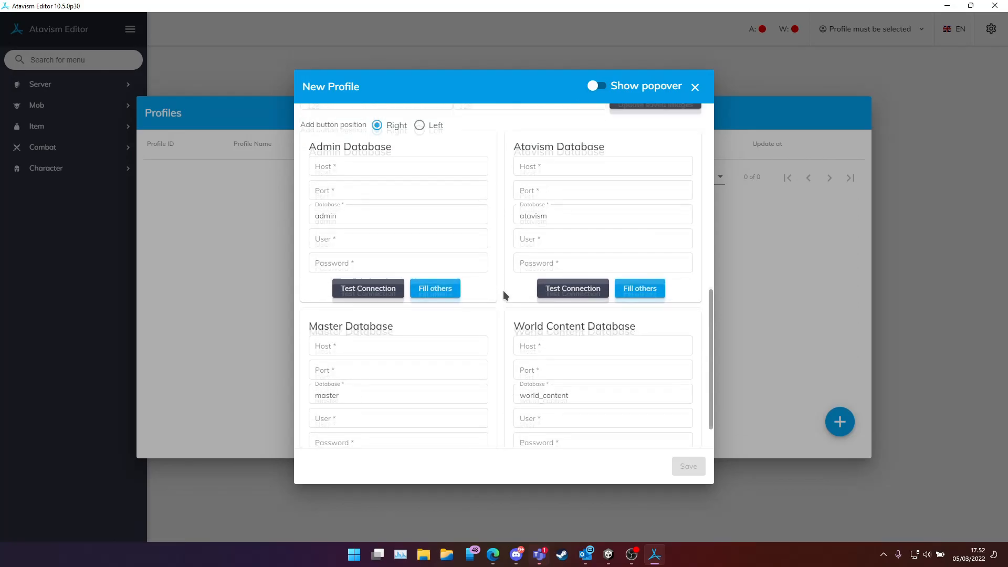
Copy server IP 164.132.248.49 into the Admin Database host, with port 3306
mouse_move(493, 554)
click(534, 500)
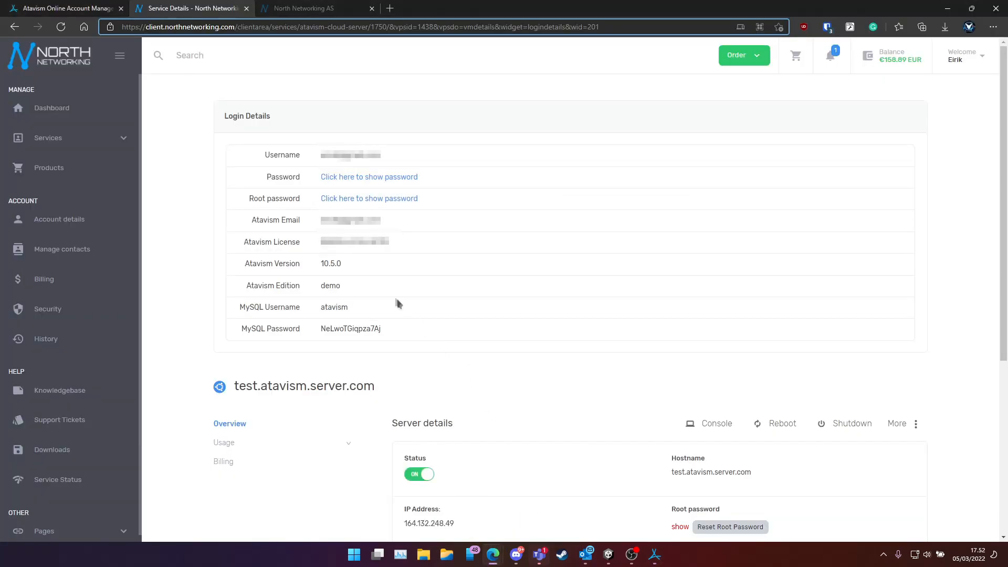
scroll(433, 366, down, 3)
drag(461, 297, 417, 297)
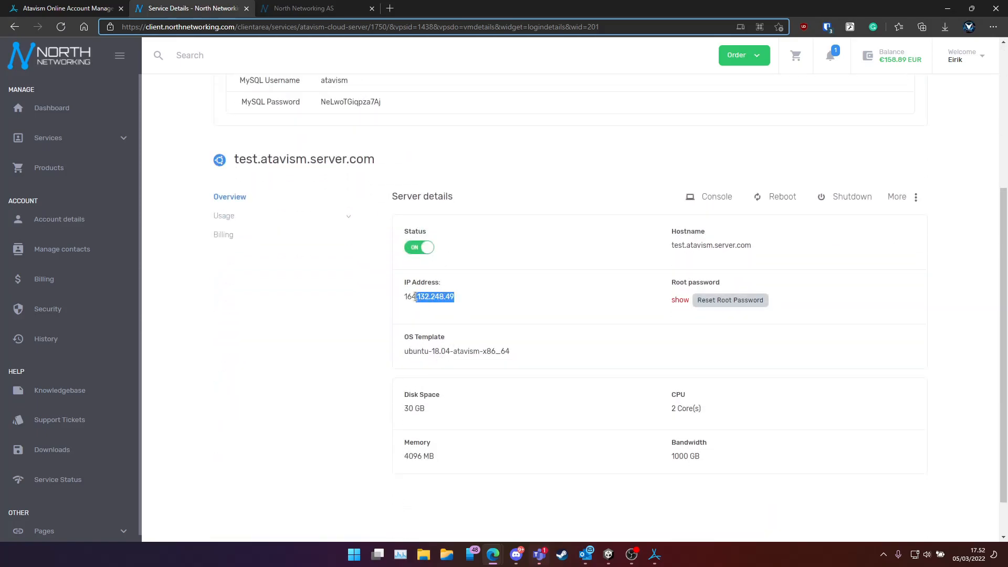
right_click(415, 301)
click(441, 27)
click(626, 496)
click(344, 182)
key(ctrl+v)
click(346, 198)
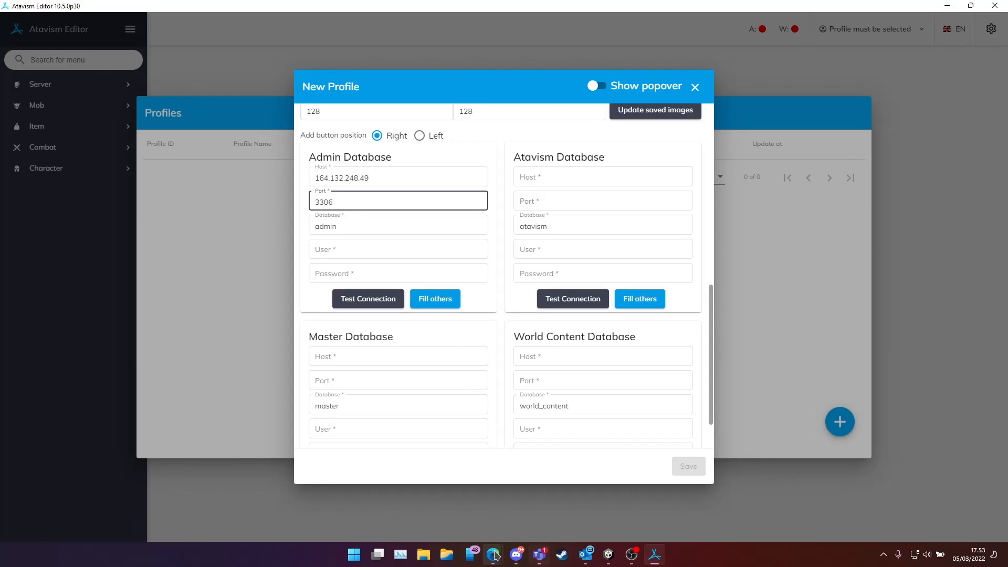
Copy the MySQL password from the service details for the Admin Database password
mouse_move(493, 555)
click(543, 524)
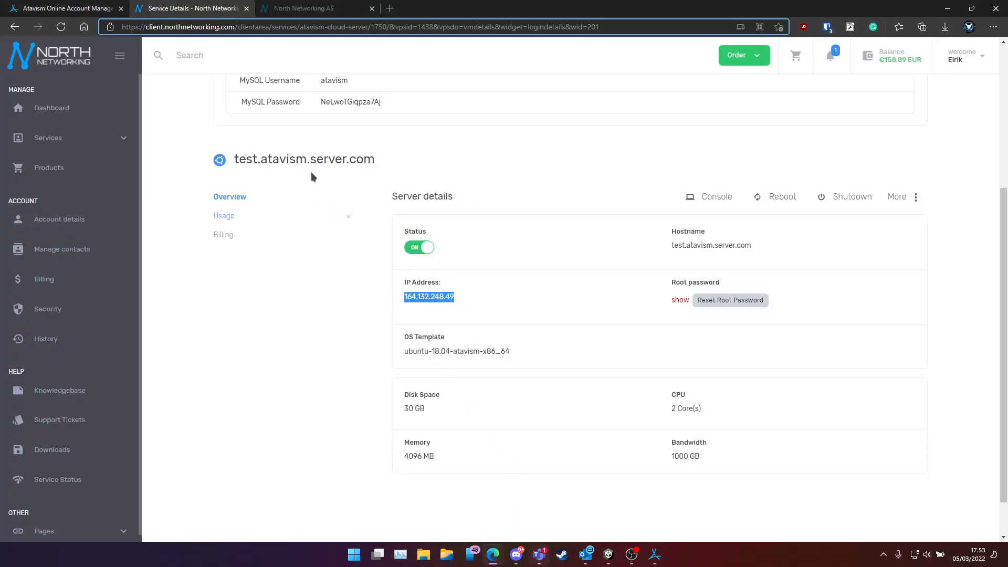
scroll(356, 309, up, 3)
drag(382, 252, 321, 253)
key(ctrl+c)
right_click(329, 254)
click(347, 264)
mouse_move(646, 549)
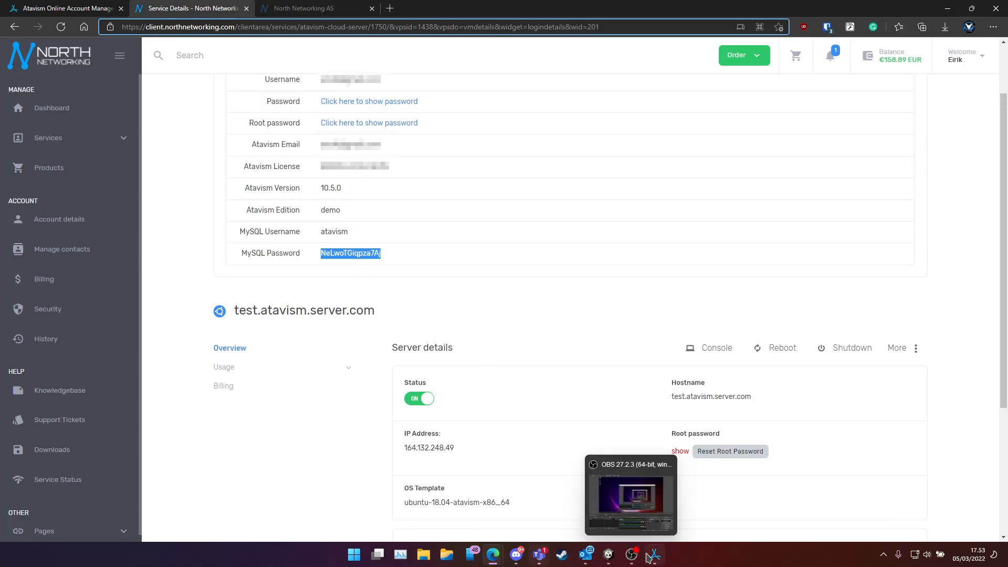
click(615, 523)
click(362, 270)
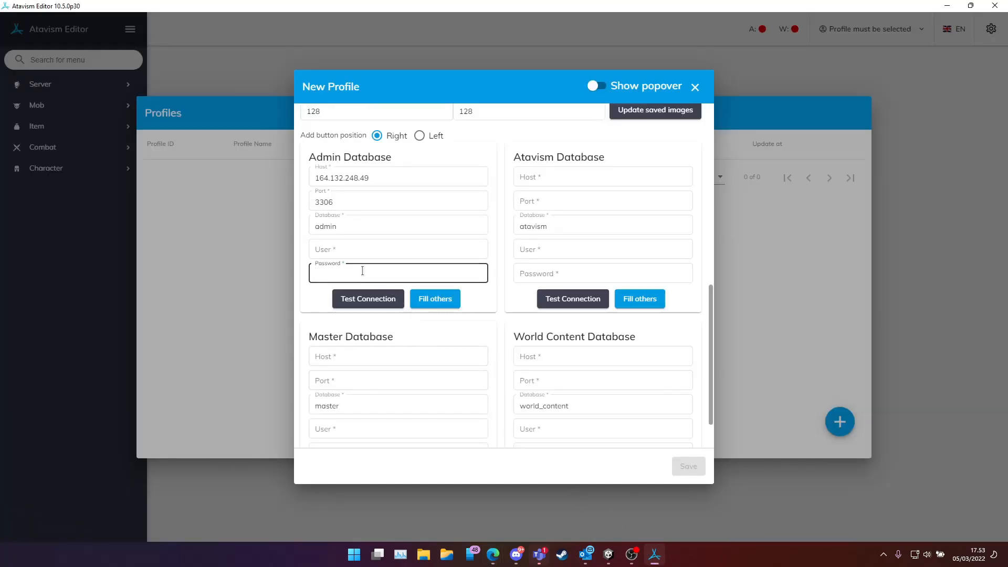
Paste the MySQL password, use Fill others, test the connection, and save the Atavism Test profile
key(ctrl+v)
click(359, 254)
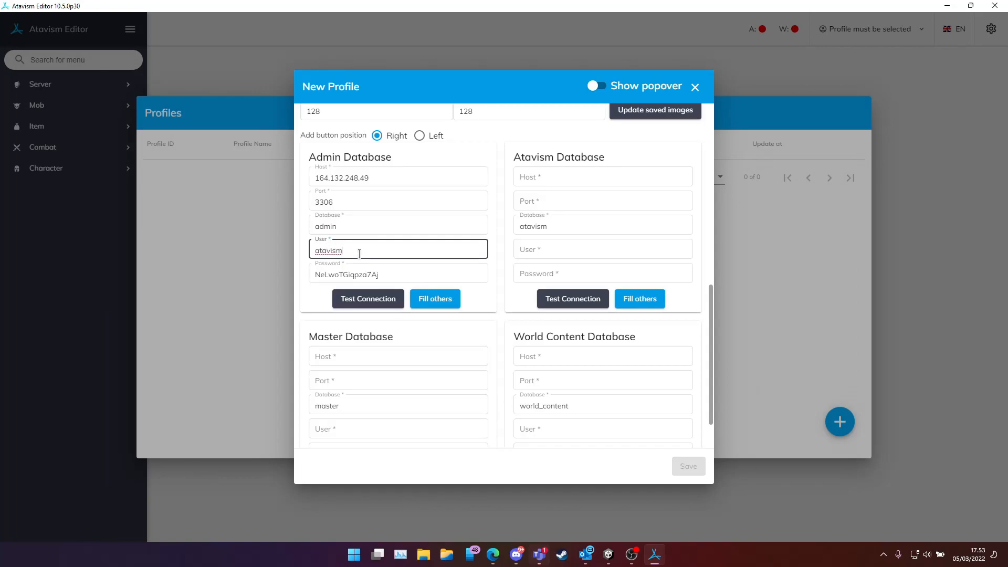
click(448, 303)
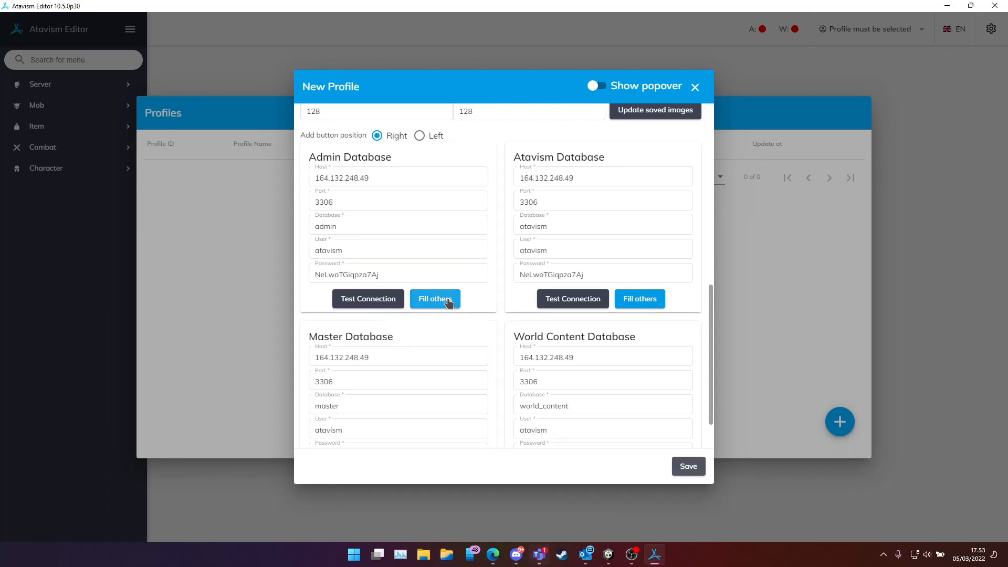
click(370, 300)
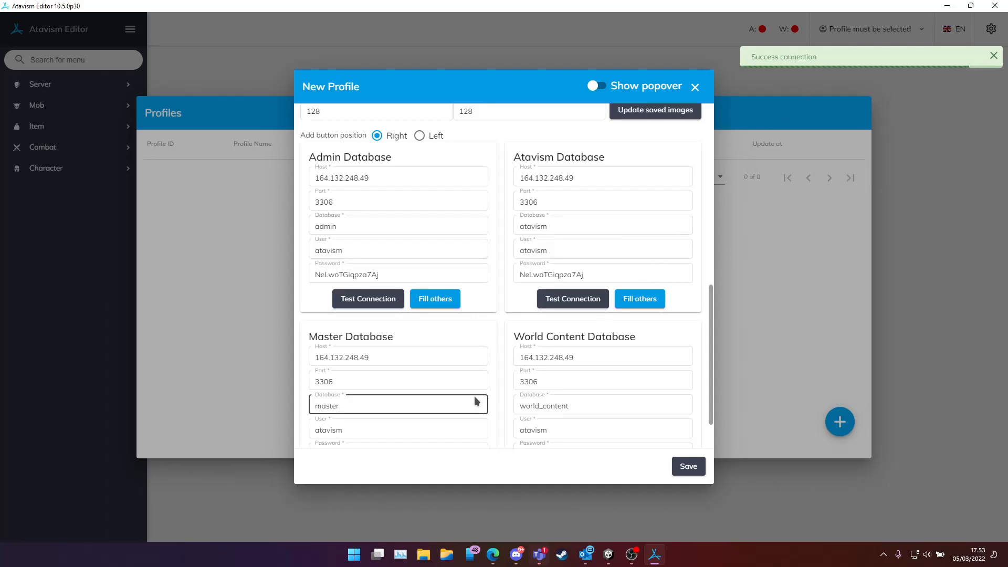
click(683, 467)
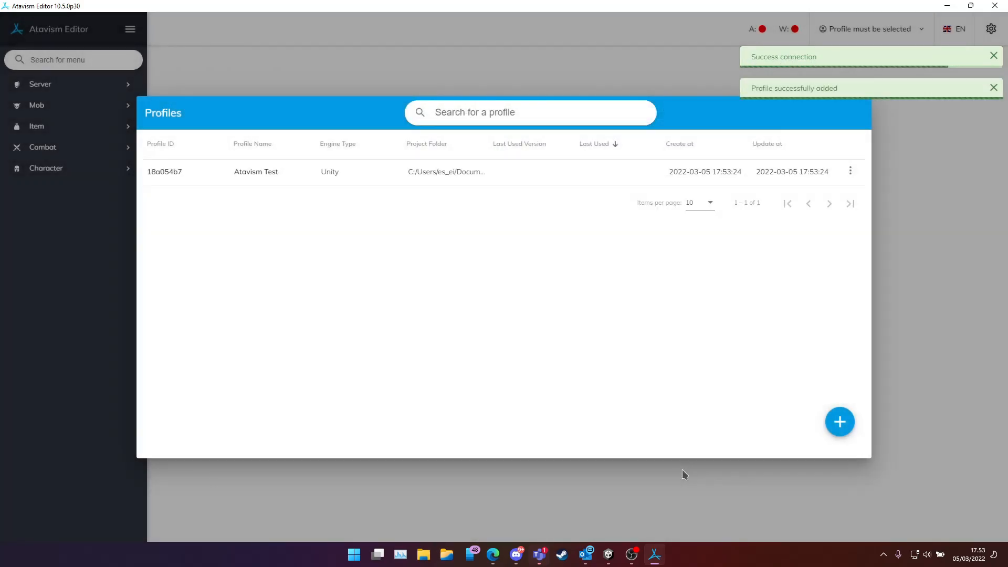
Activate the Atavism Test profile, list its 12 demo mobs, then return to the server details page
click(288, 179)
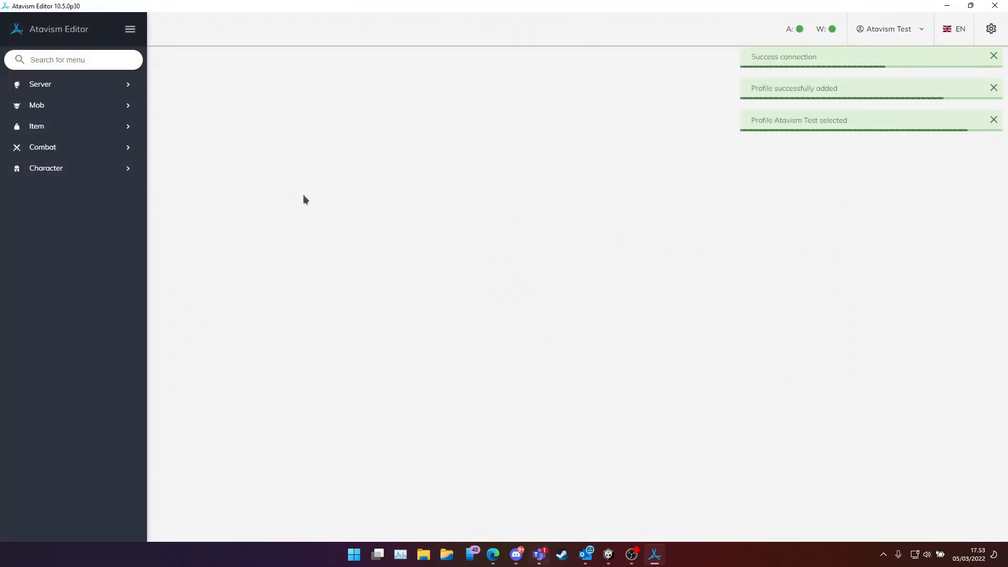
click(61, 85)
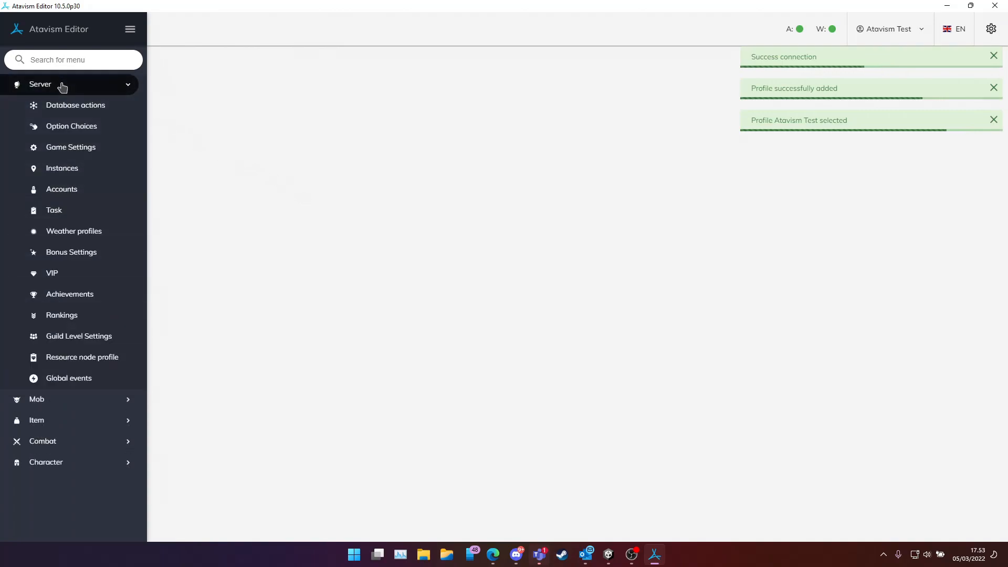
click(57, 403)
click(72, 131)
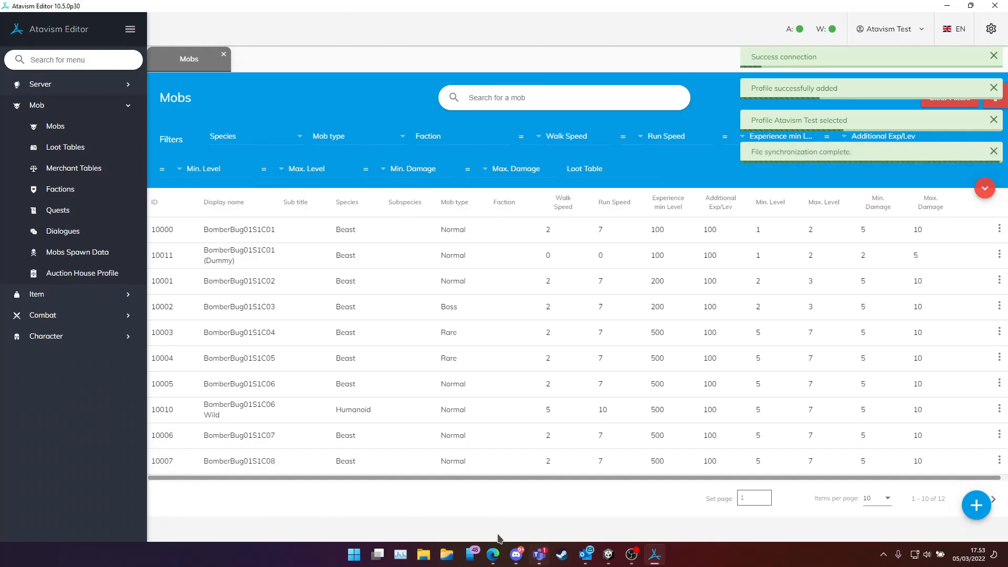
mouse_move(494, 554)
click(534, 518)
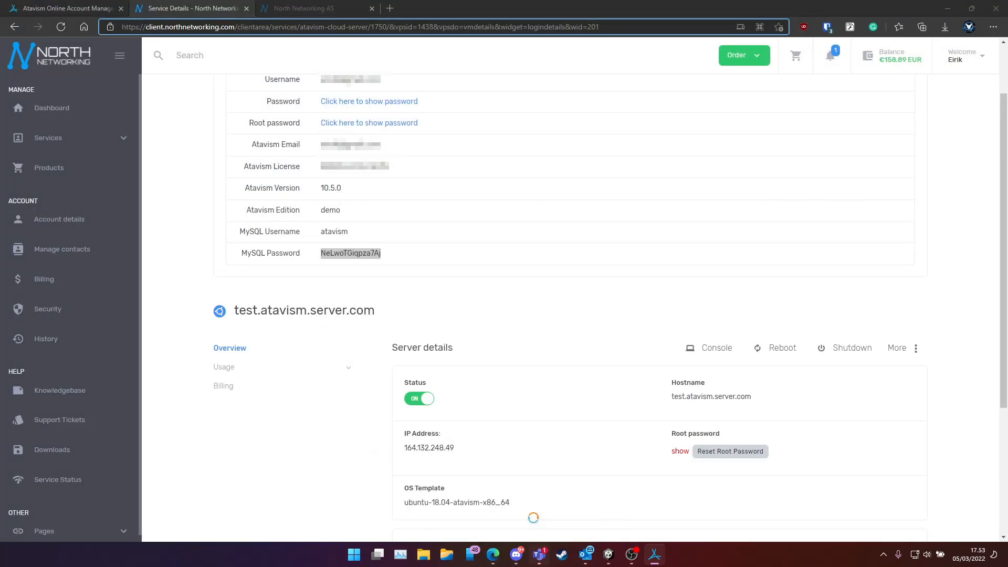
Copy the server IP 164.132.248.49 and switch back to the Unity project
click(460, 453)
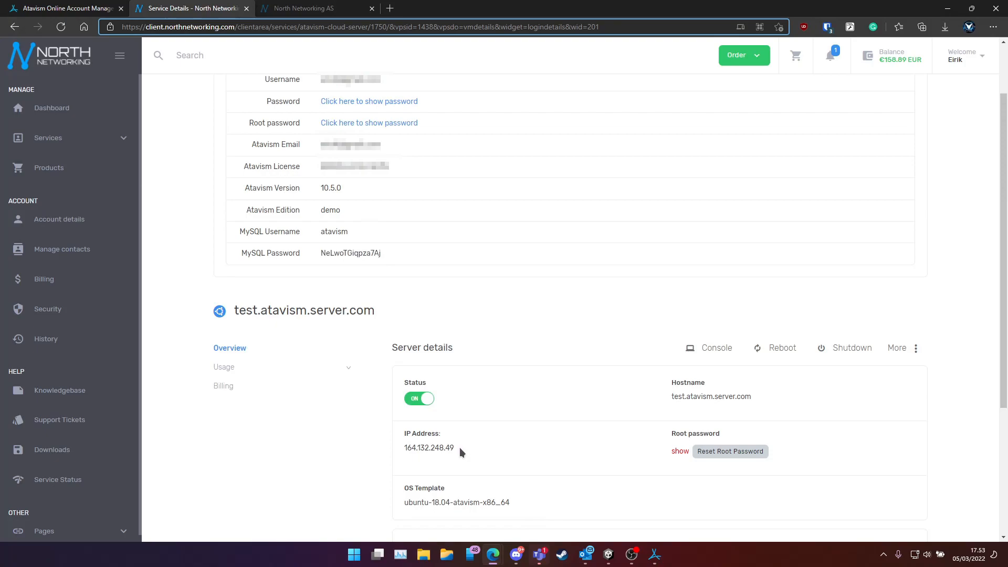
right_click(412, 456)
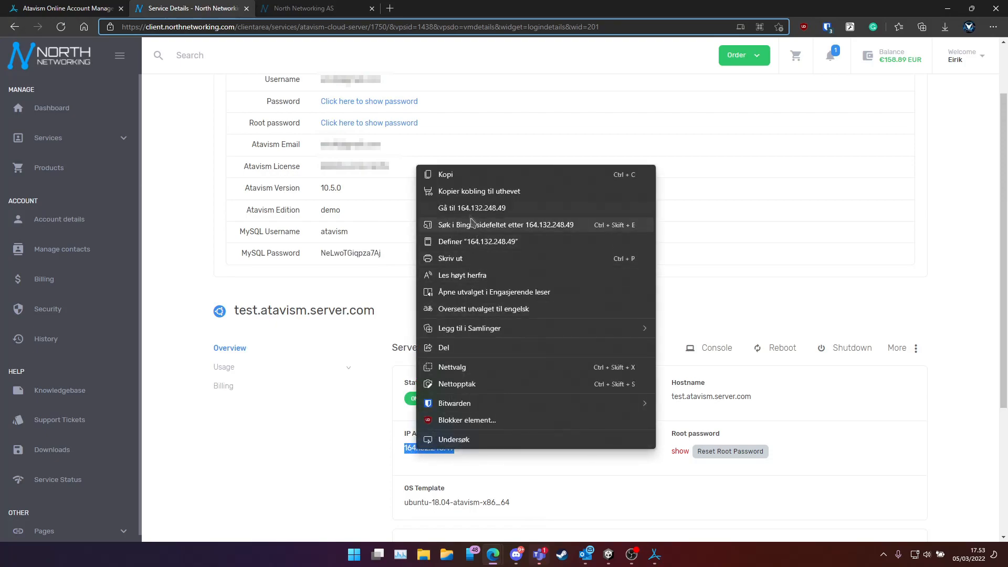
click(451, 173)
mouse_move(609, 554)
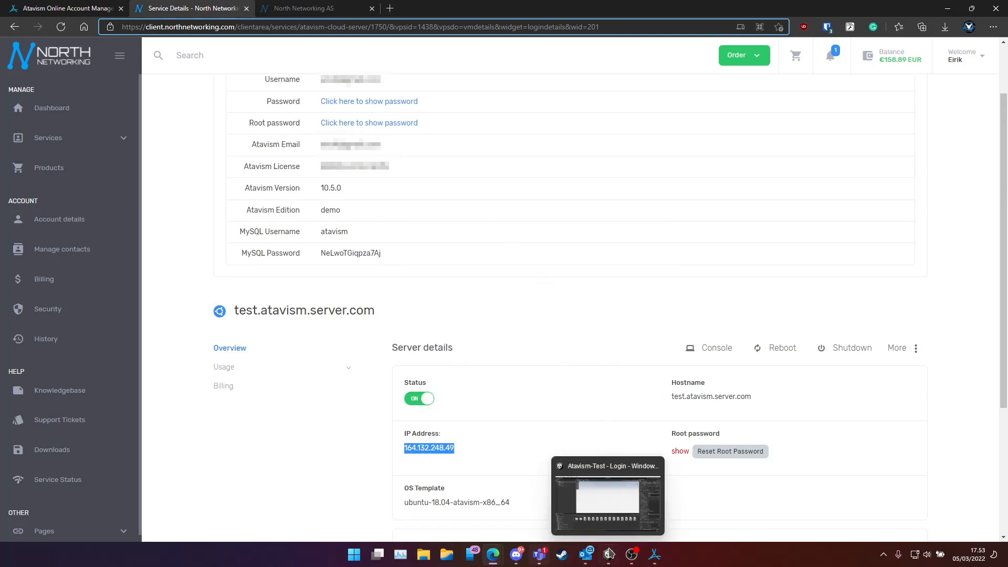
click(609, 556)
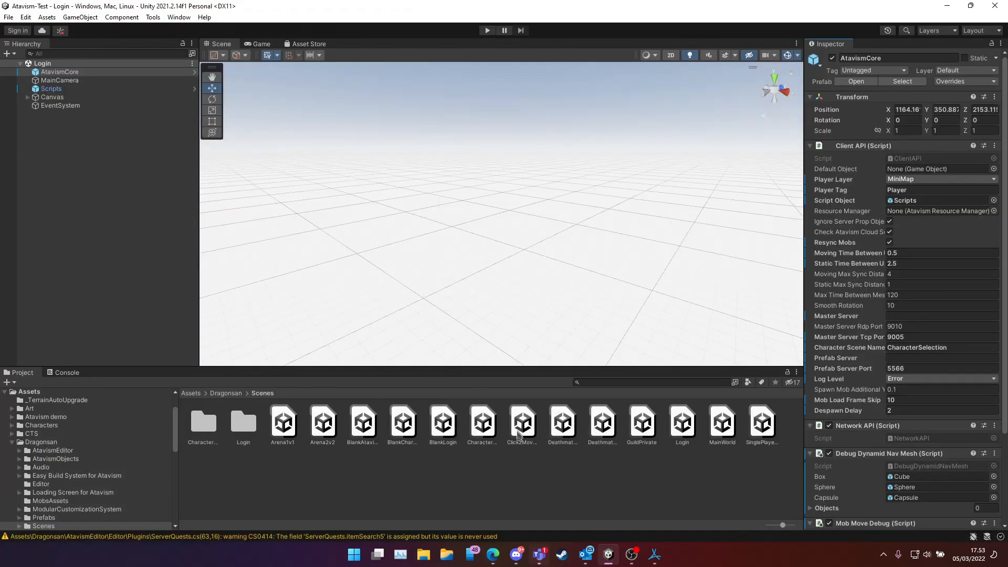
Confirm in Build Settings that the Login scene is scene 0
click(9, 17)
click(37, 150)
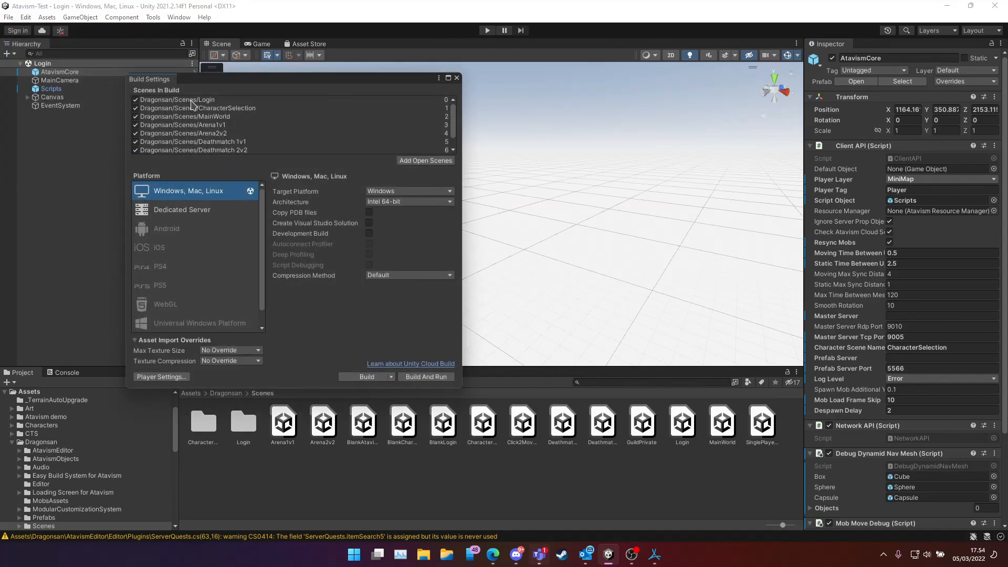
click(170, 100)
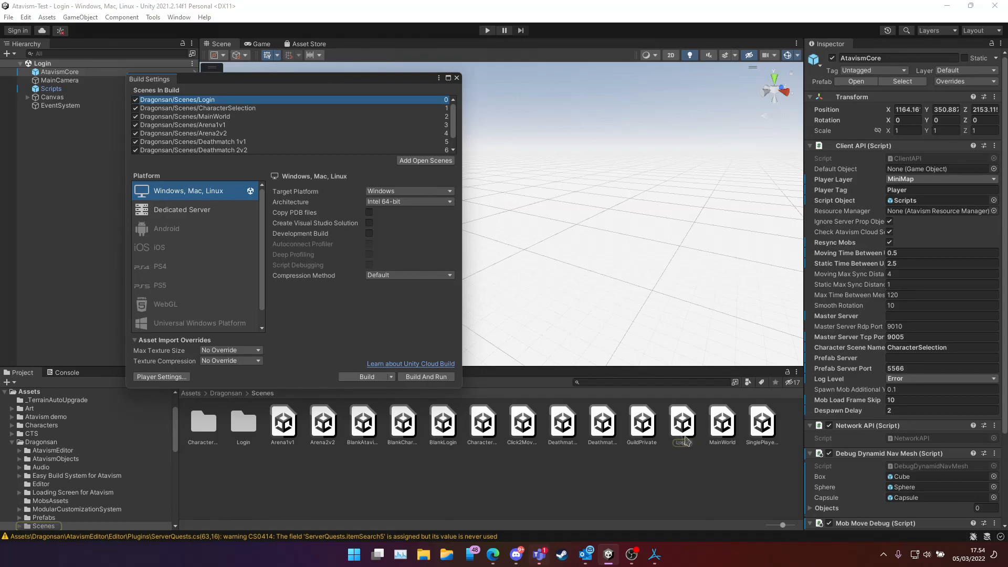
click(457, 77)
Set AtavismCore's Master Server to 164.132.248.49 and save the Login scene
click(682, 423)
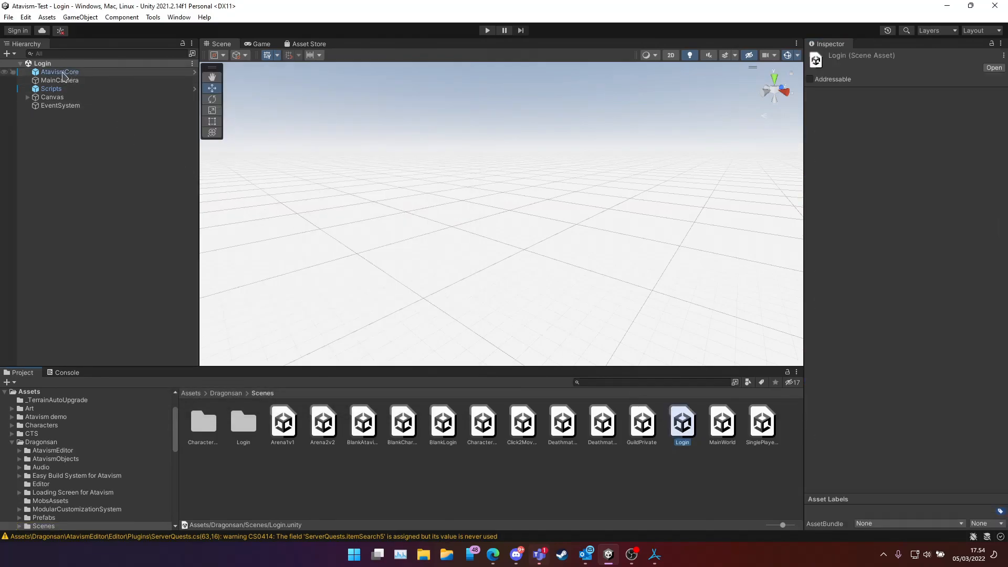
click(58, 72)
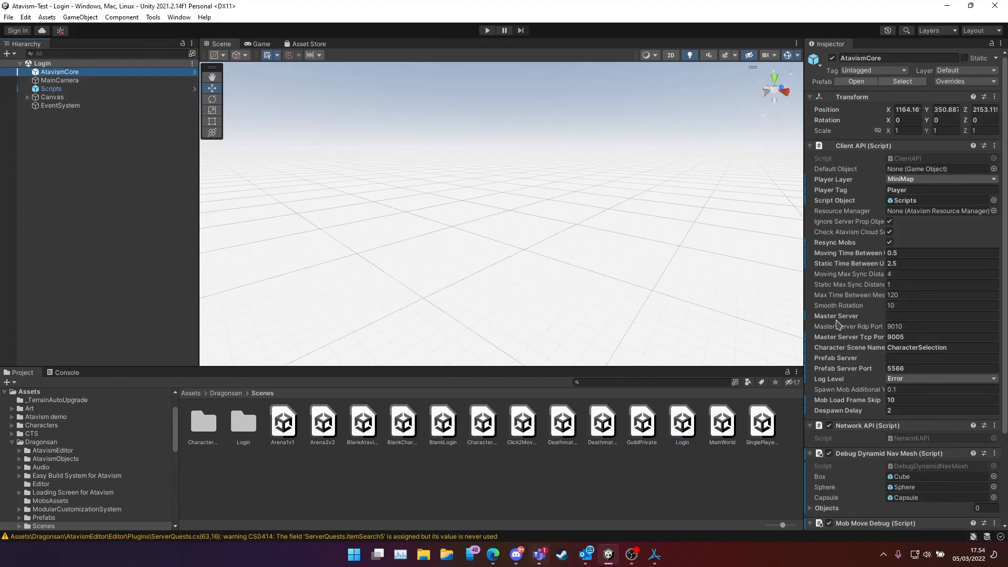
click(891, 316)
key(ctrl+v)
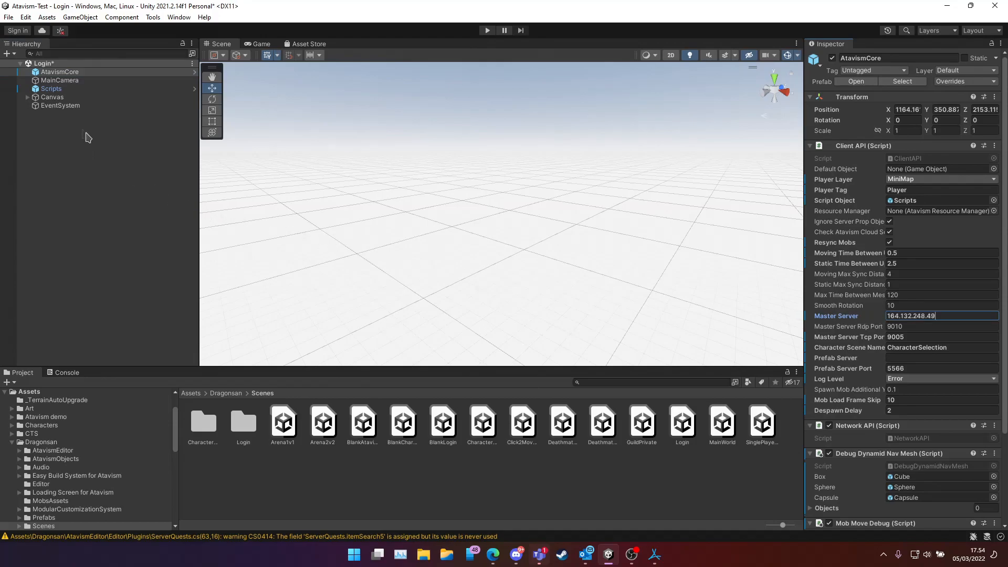
click(9, 17)
click(24, 68)
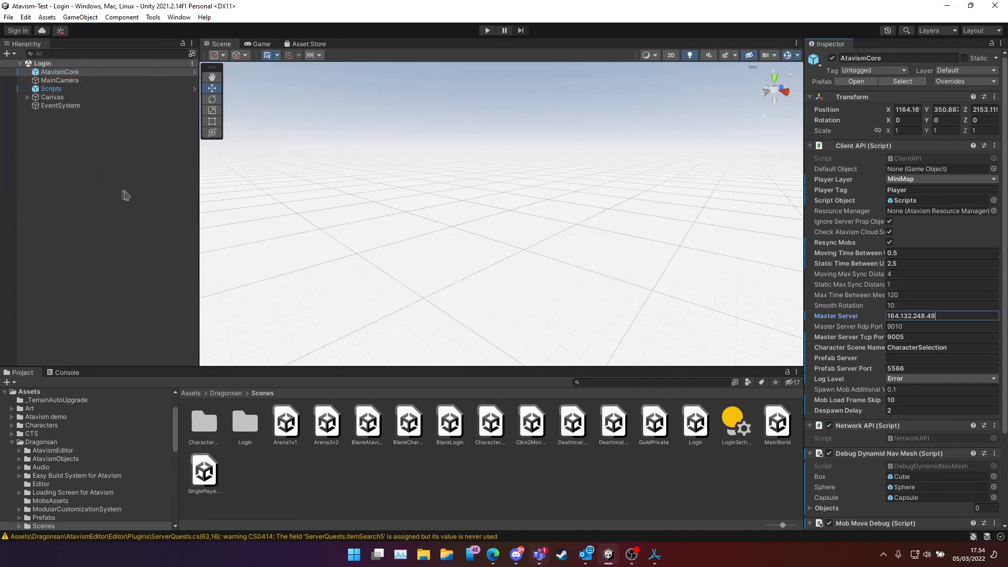
Run the game and register a new account with a username, password and e-mail address
click(487, 30)
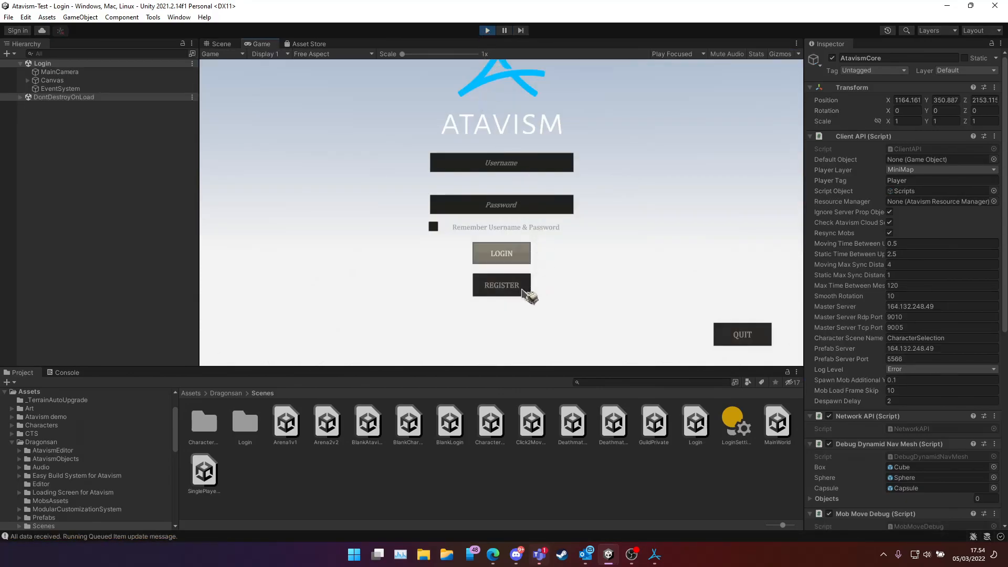
click(522, 288)
click(520, 153)
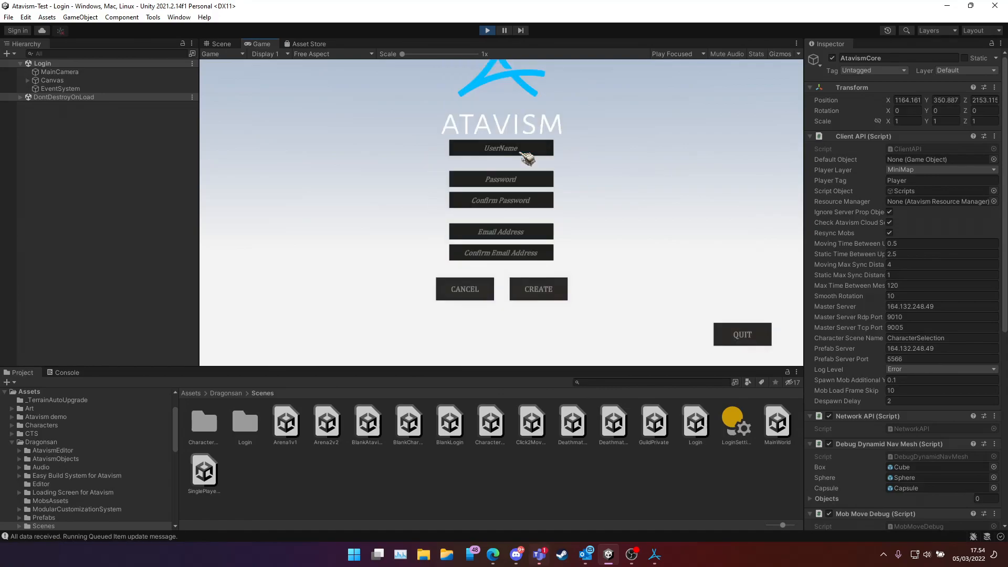
text(test)
key(Tab)
text(************)
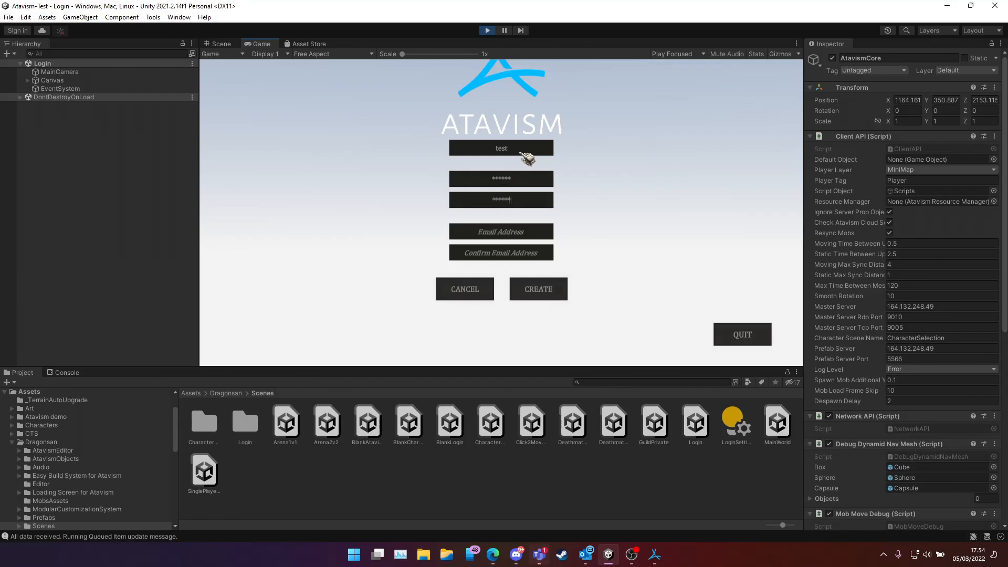
text(test@test.com)
click(540, 257)
text(test@test)
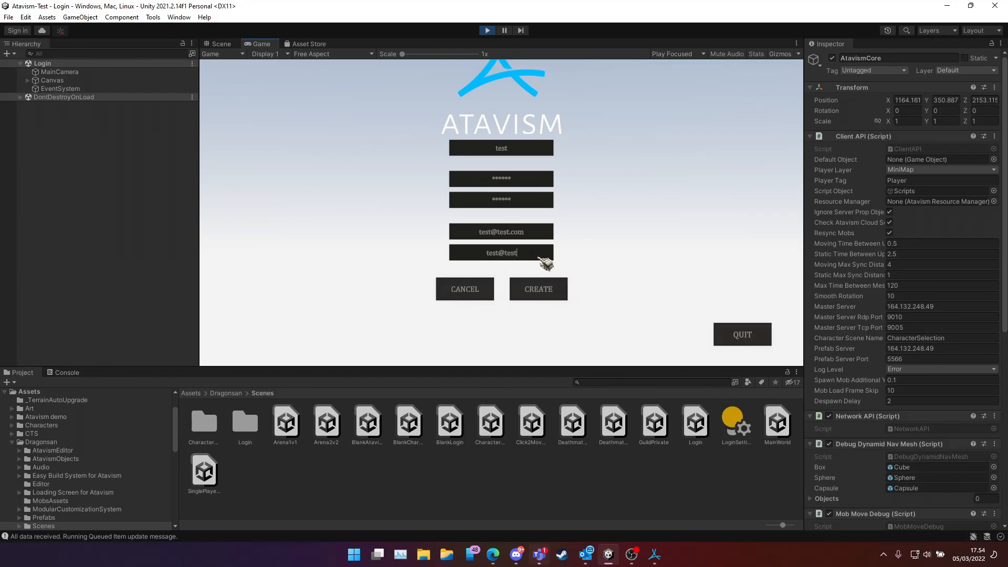
text(.com)
click(540, 290)
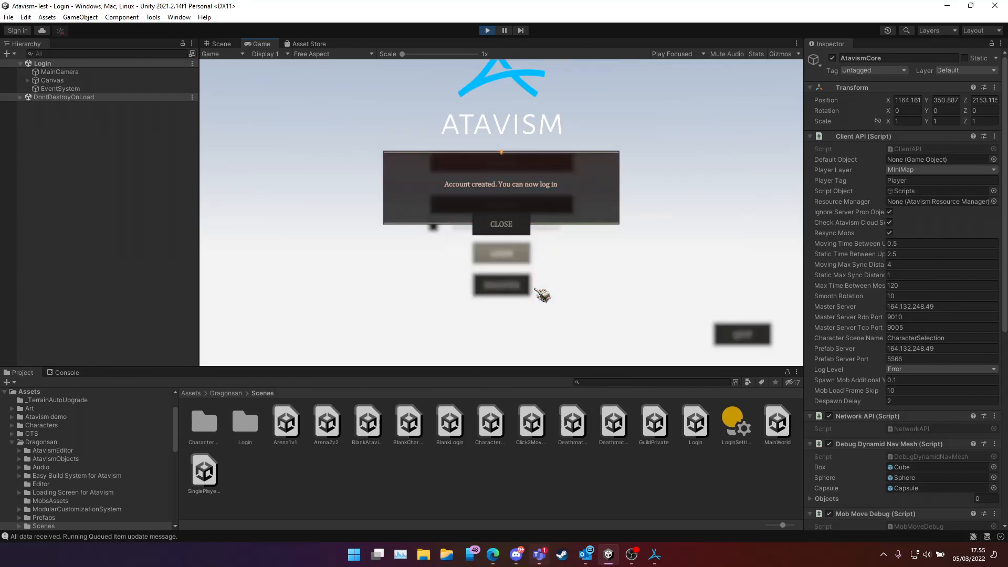
click(498, 225)
Enter the new account's username and password in the login form
click(521, 166)
text(test)
click(520, 204)
text(******)
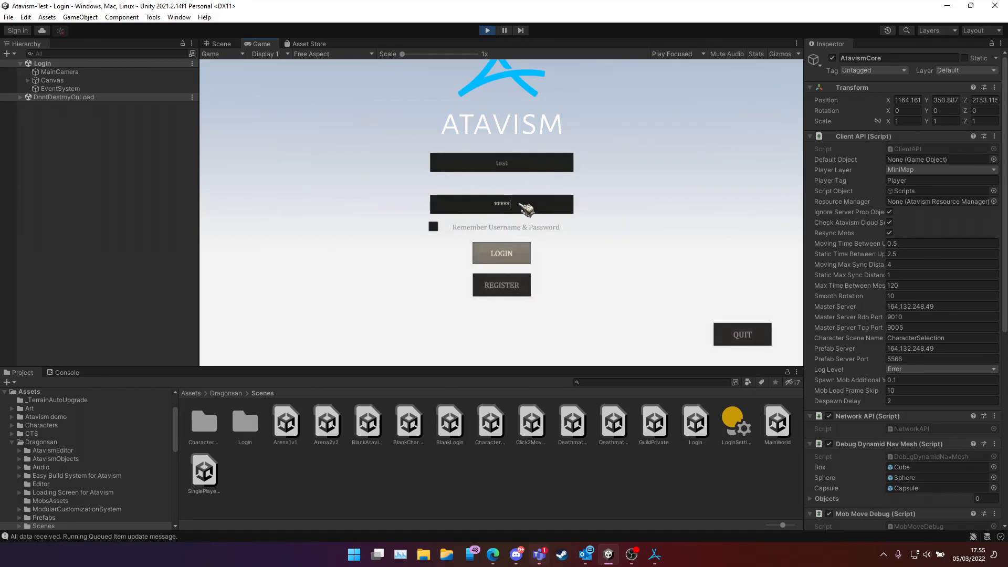
Log in and create a Human Warrior character named 'tester'
click(502, 254)
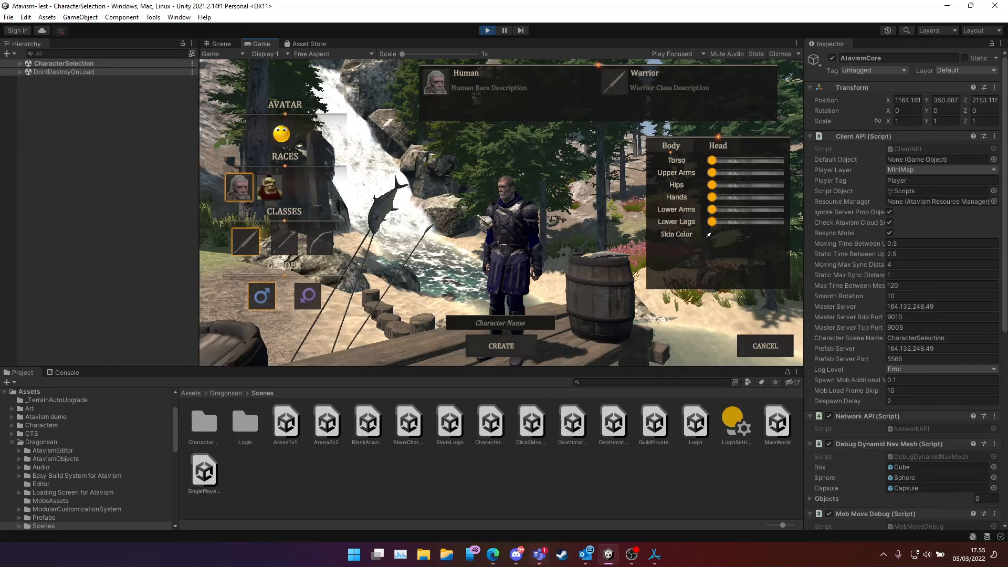
click(508, 325)
text(tester)
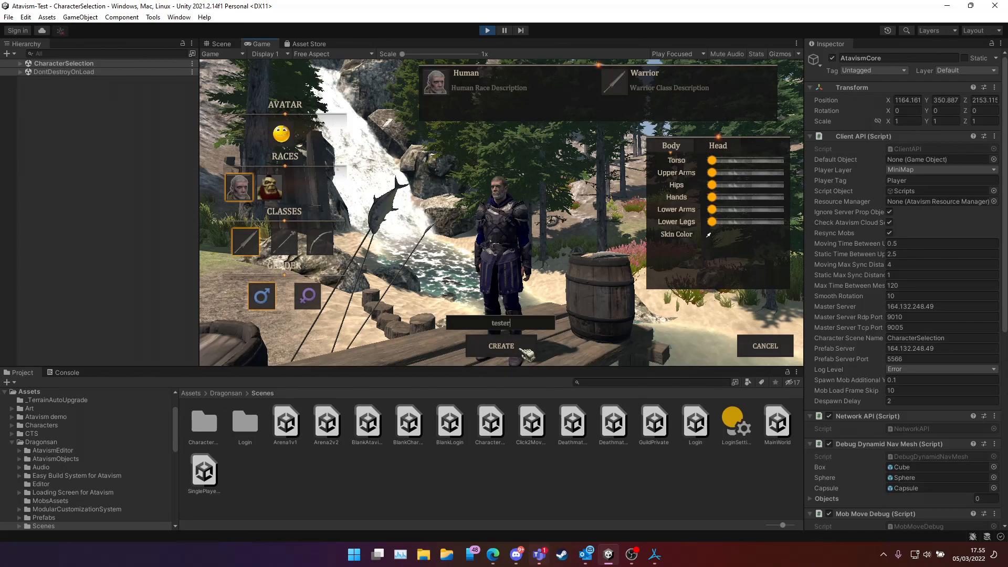
click(523, 349)
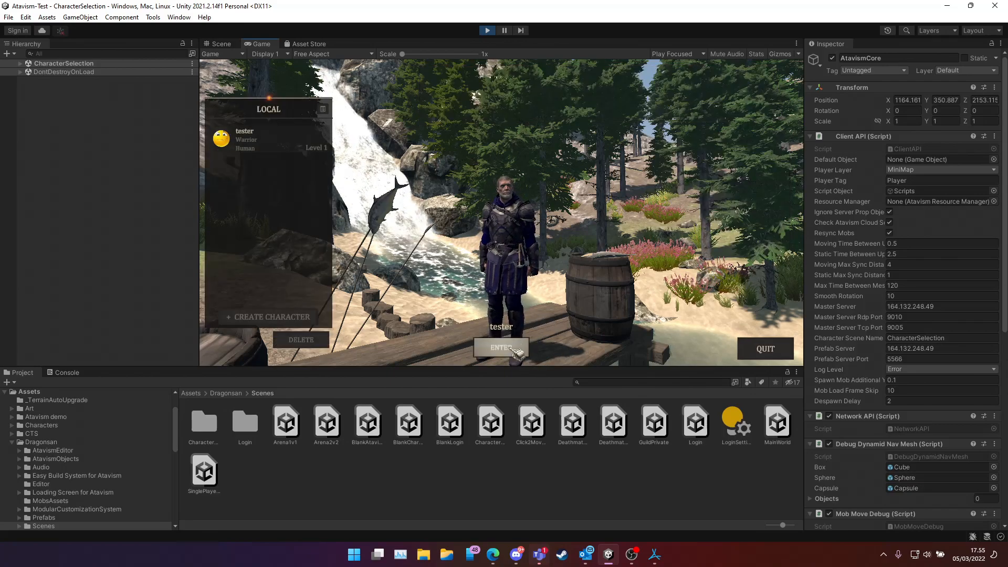
Enter MainWorld as tester and run and jump through the village with W and Space
click(514, 351)
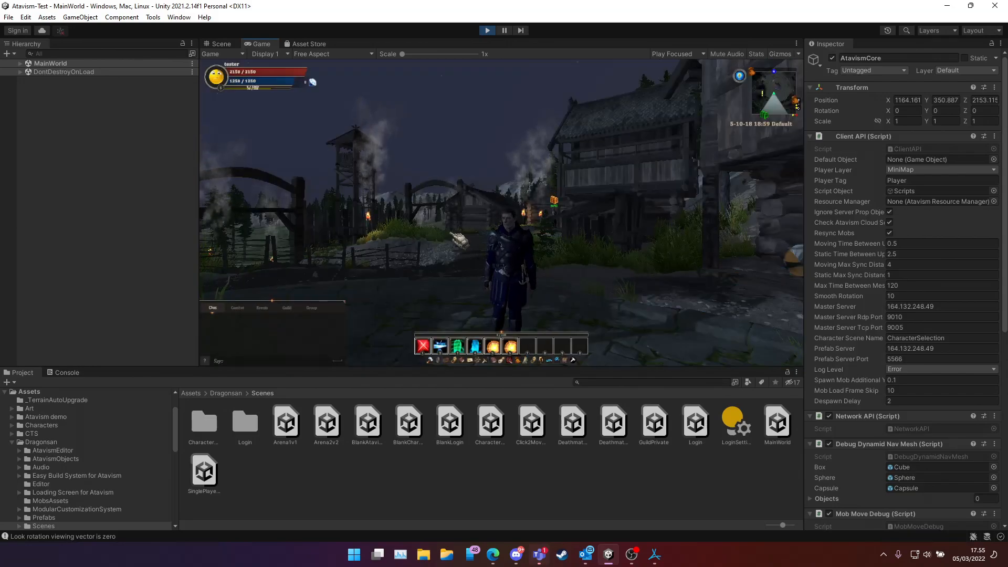
click(152, 217)
key(w)
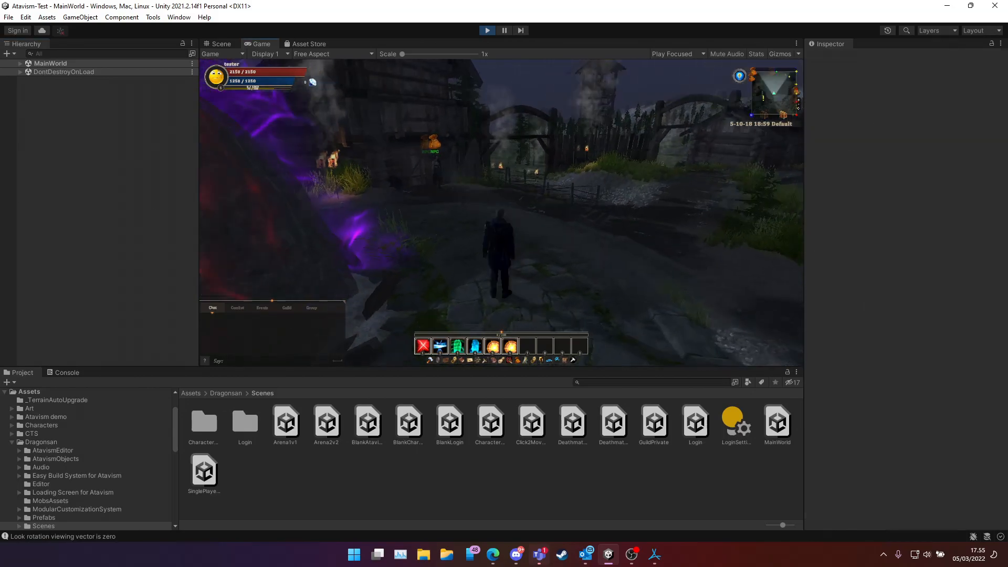
key(space)
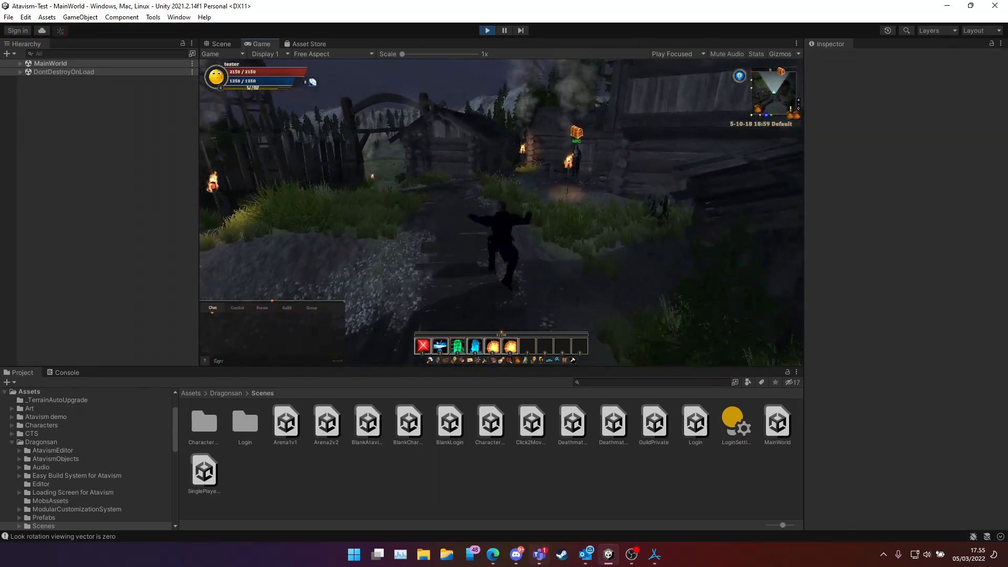
key(space)
key(space)
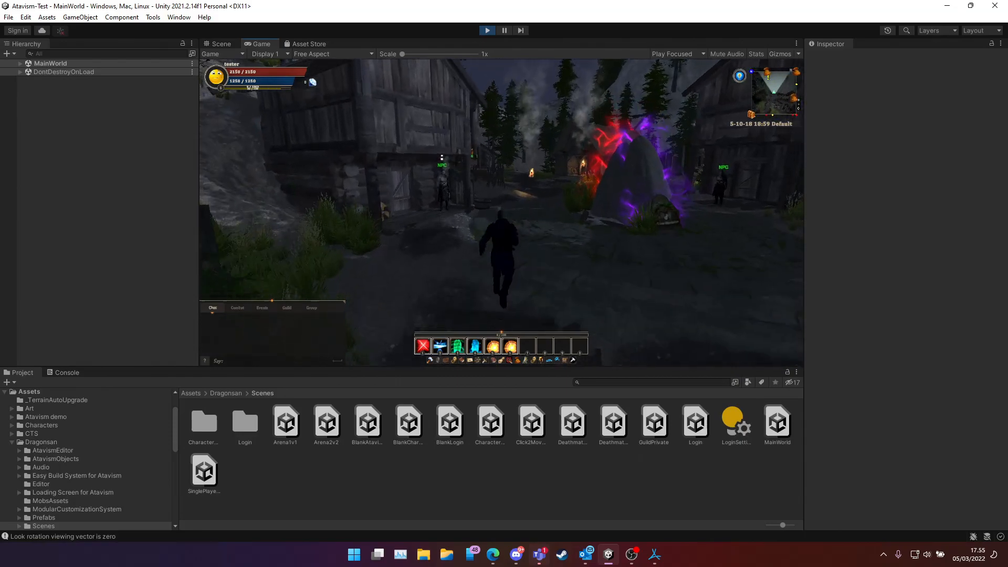
key(space)
key(space)
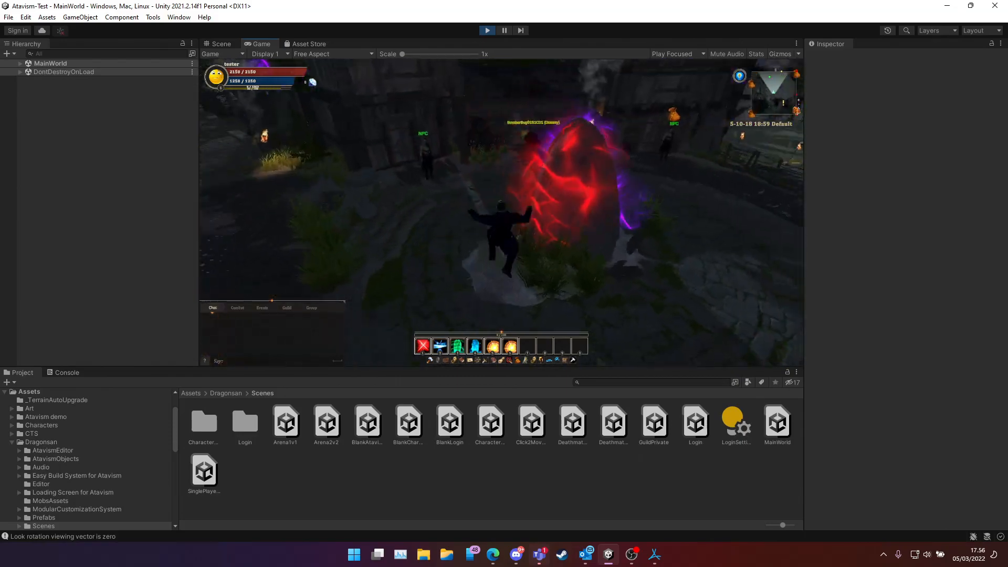
key(space)
key(space)
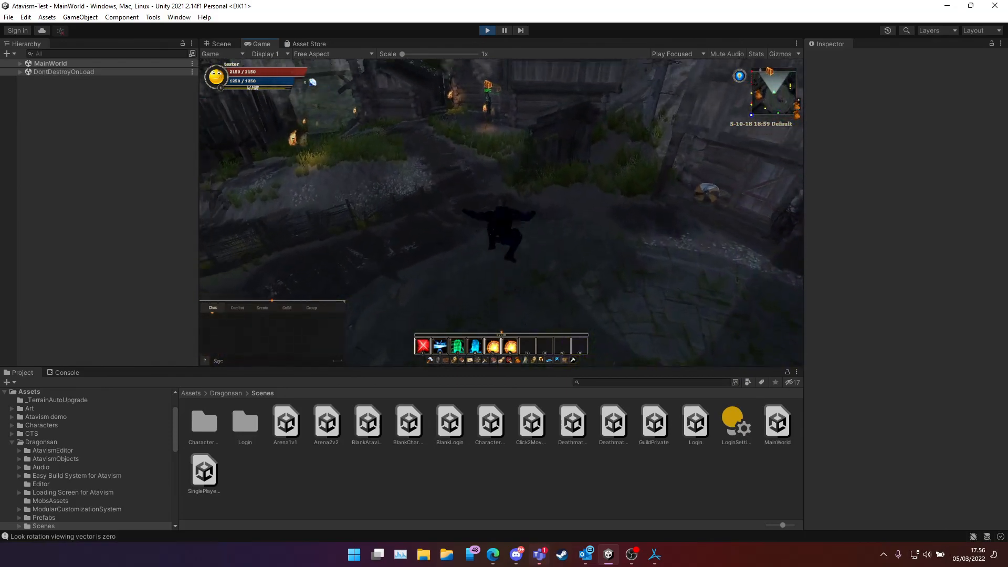